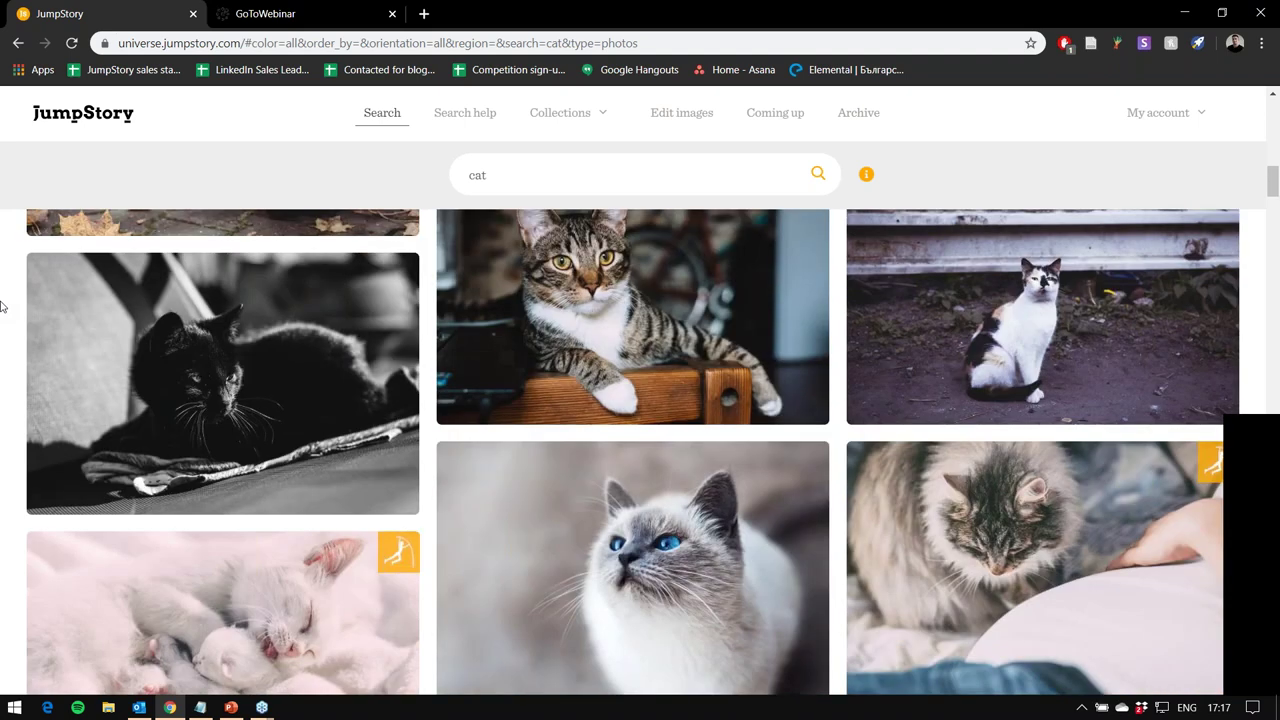
scroll(2, 298, down, 6)
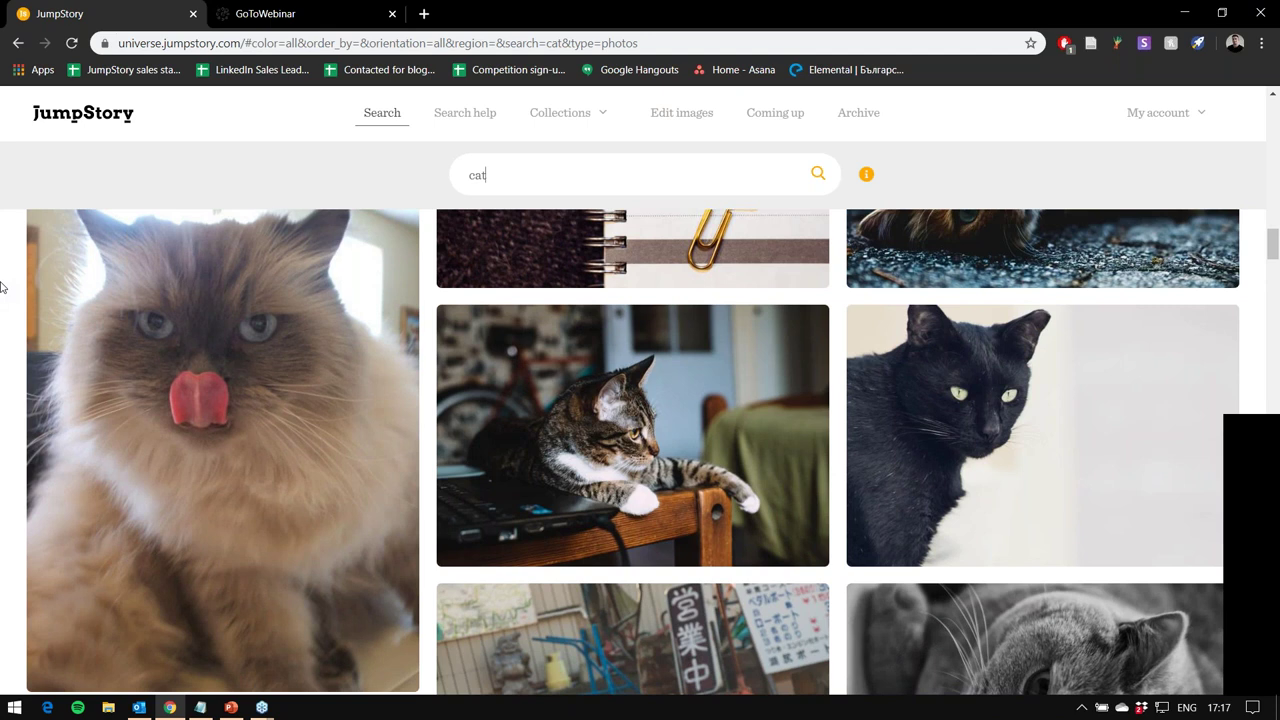
scroll(2, 287, down, 7)
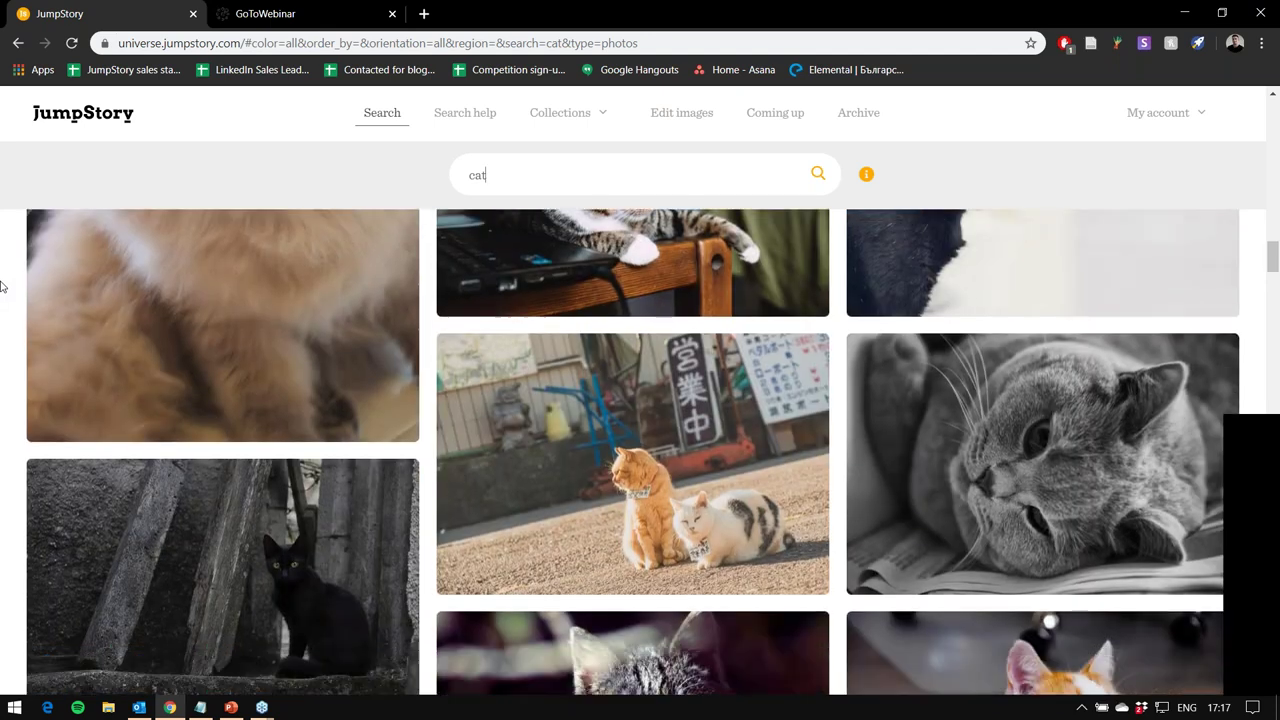
scroll(2, 286, down, 10)
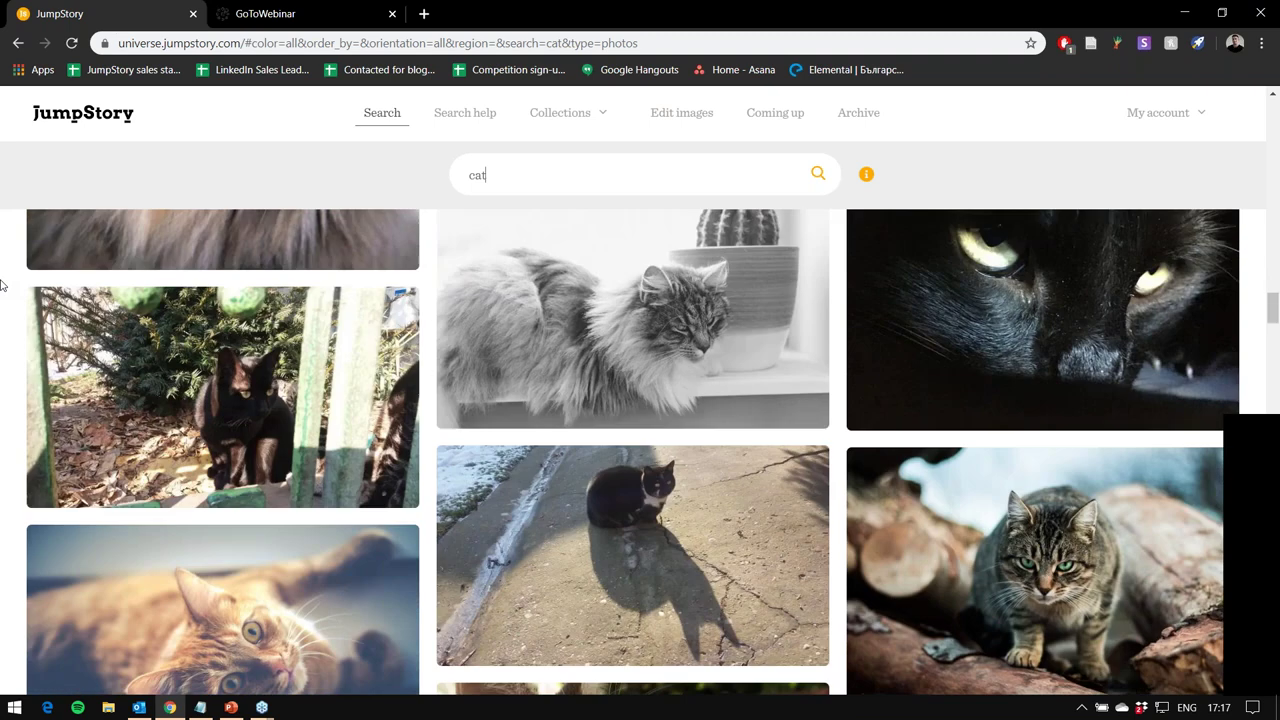
scroll(2, 286, down, 8)
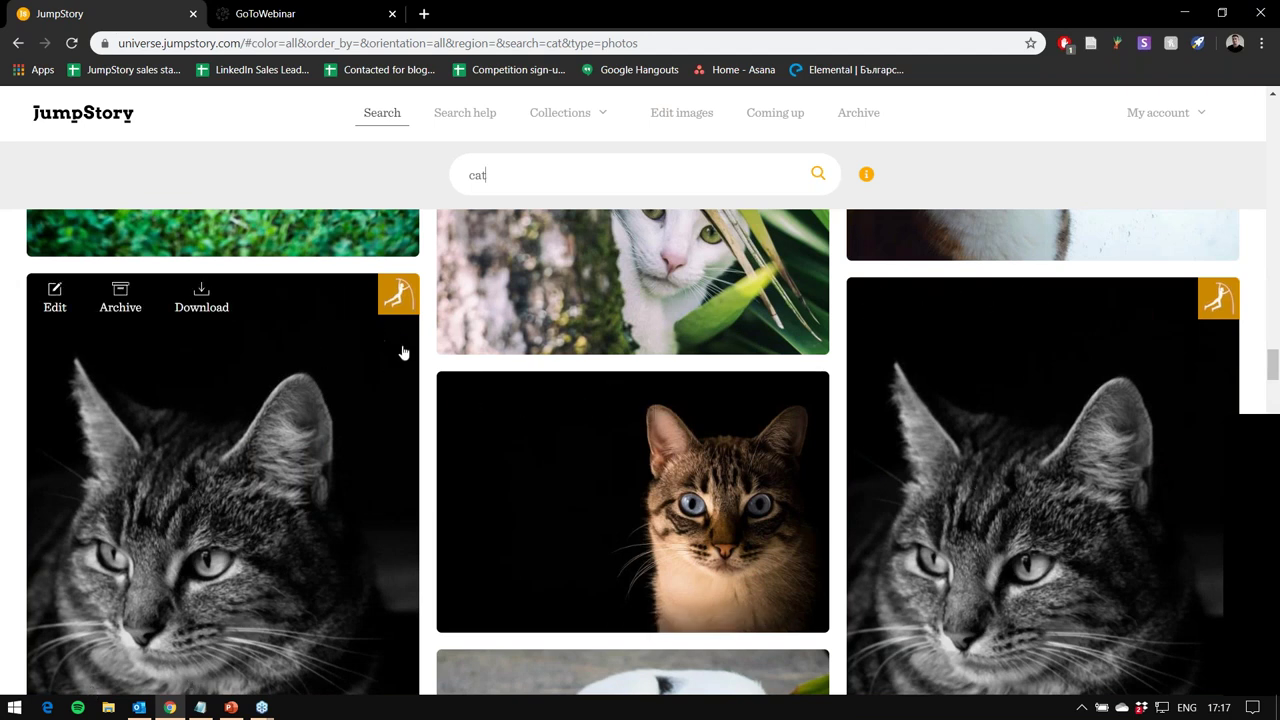
mouse_move(395, 305)
scroll(285, 480, down, 2)
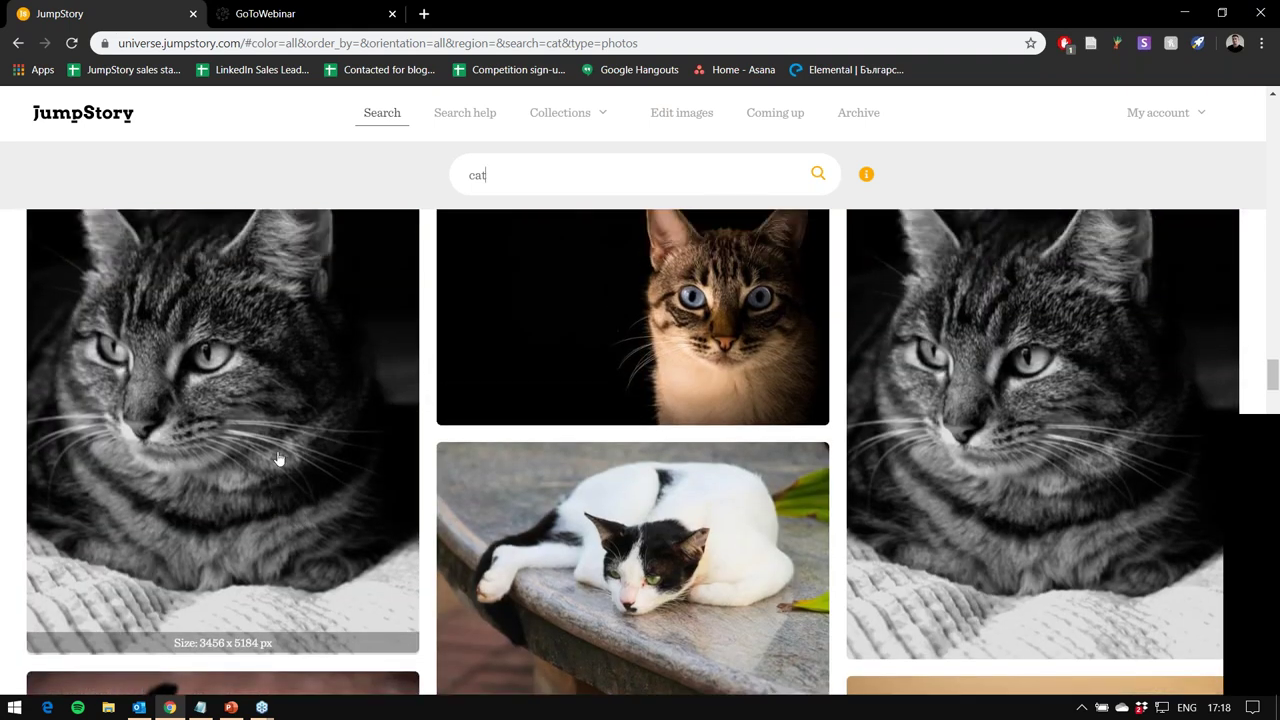
scroll(285, 466, up, 2)
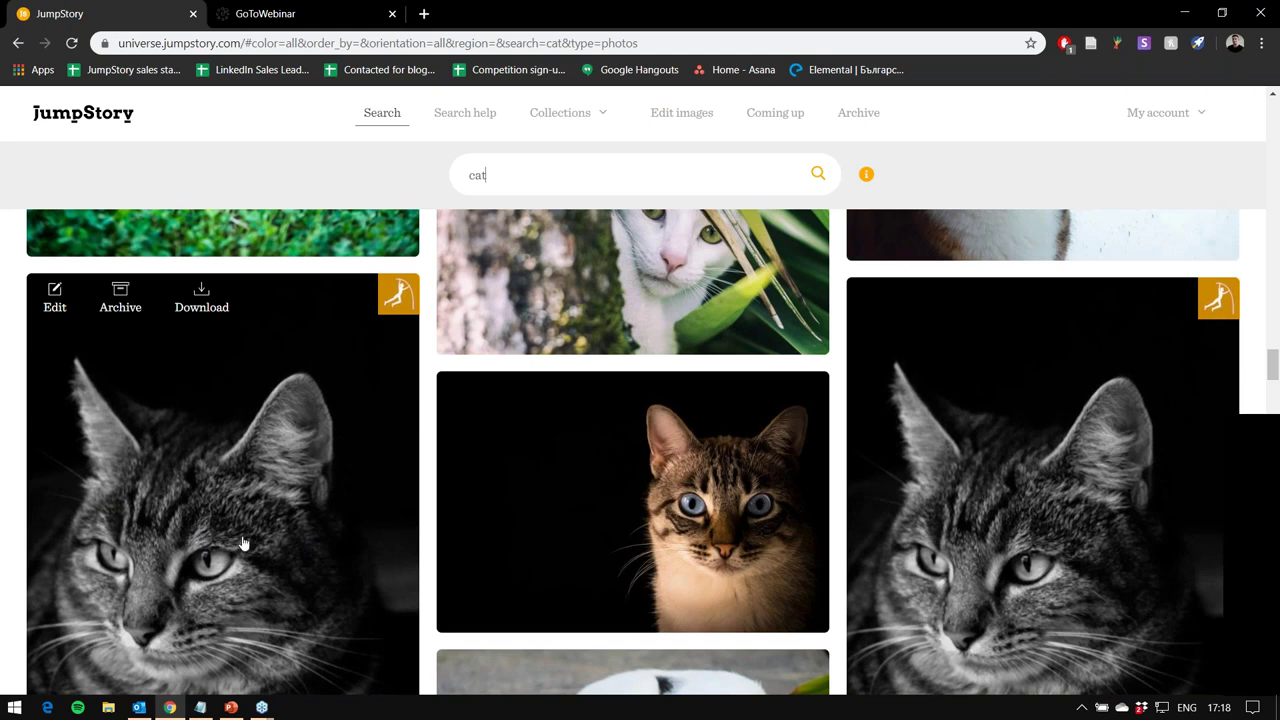
mouse_move(448, 395)
mouse_move(423, 366)
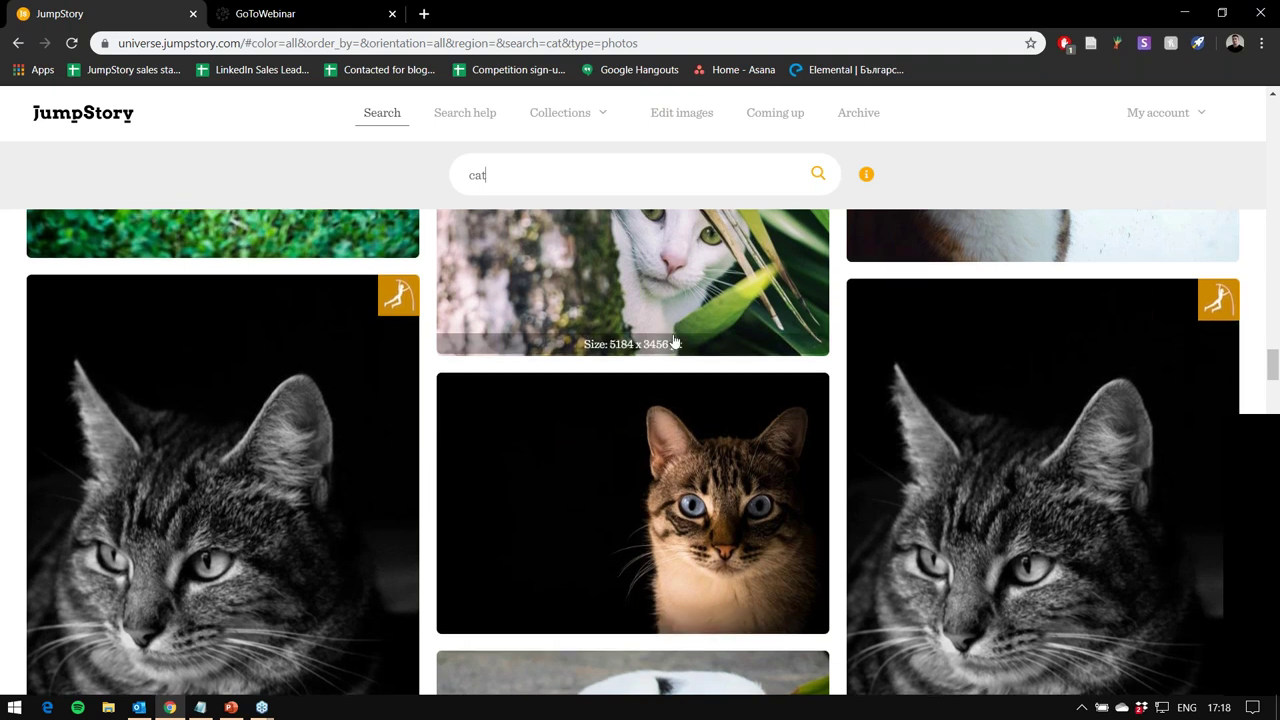
scroll(673, 343, up, 3)
scroll(673, 343, up, 7)
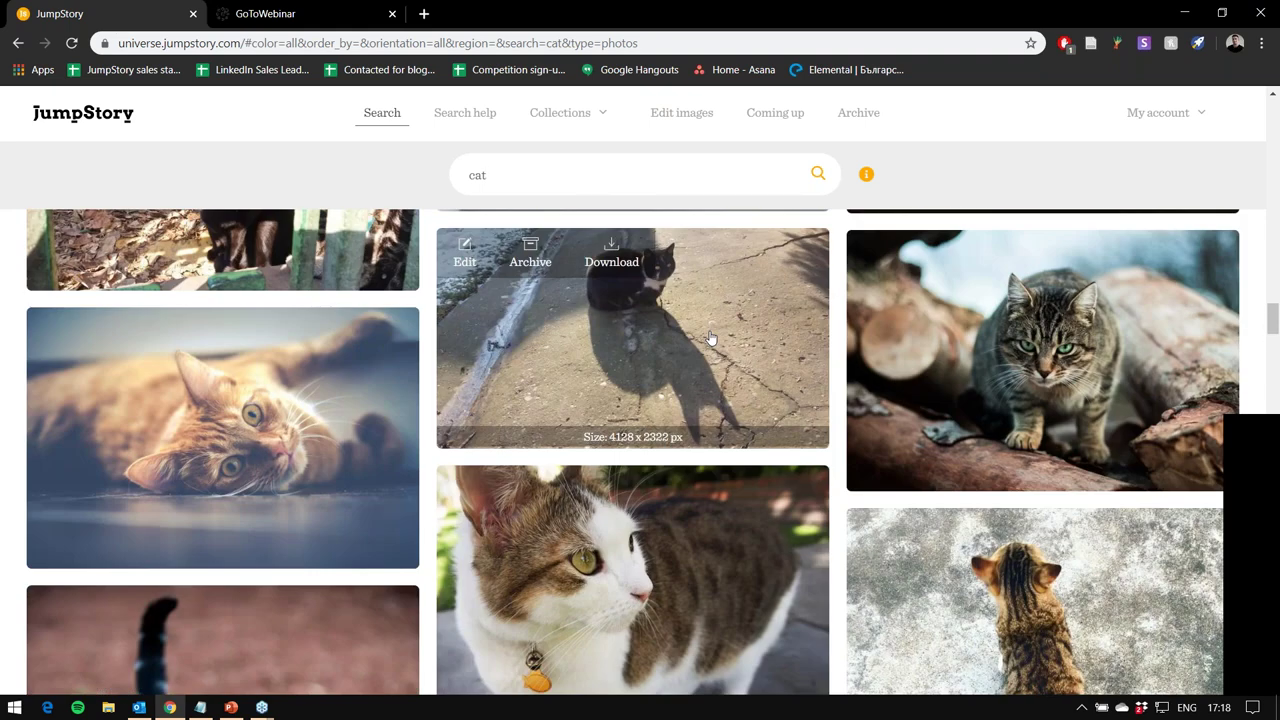
scroll(858, 260, down, 5)
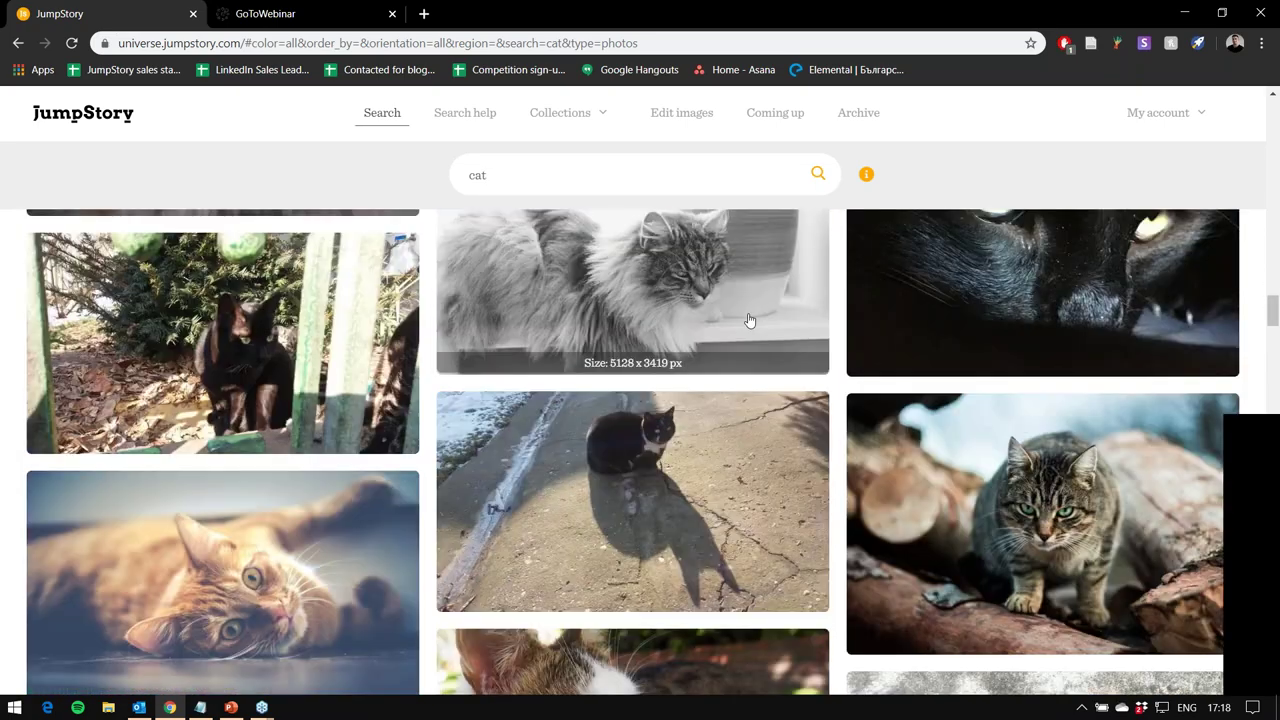
scroll(913, 471, down, 15)
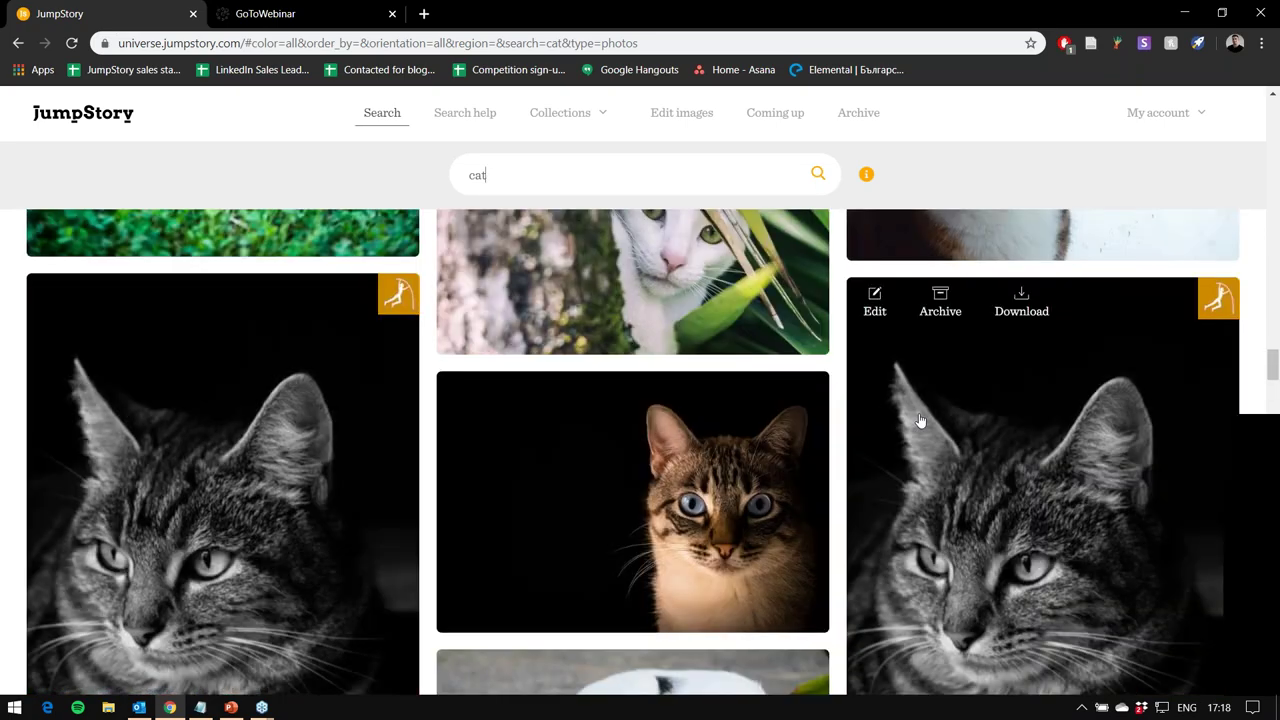
scroll(818, 405, up, 15)
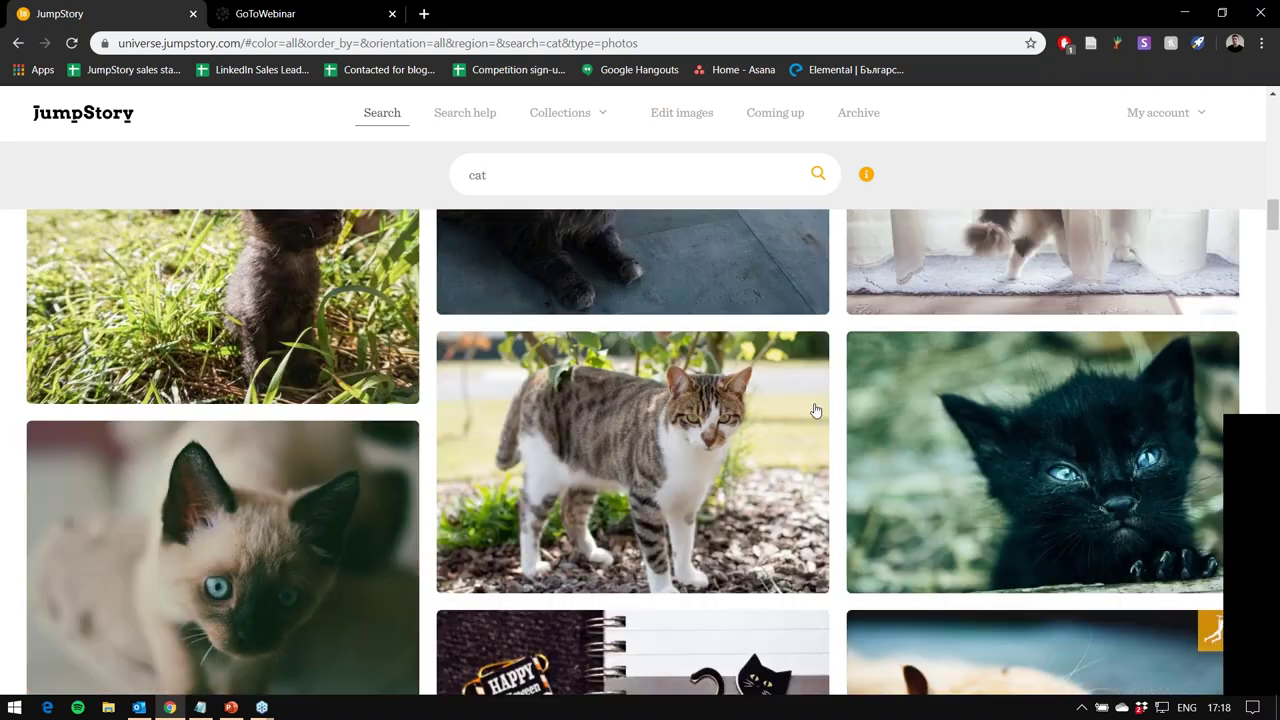
scroll(815, 410, up, 10)
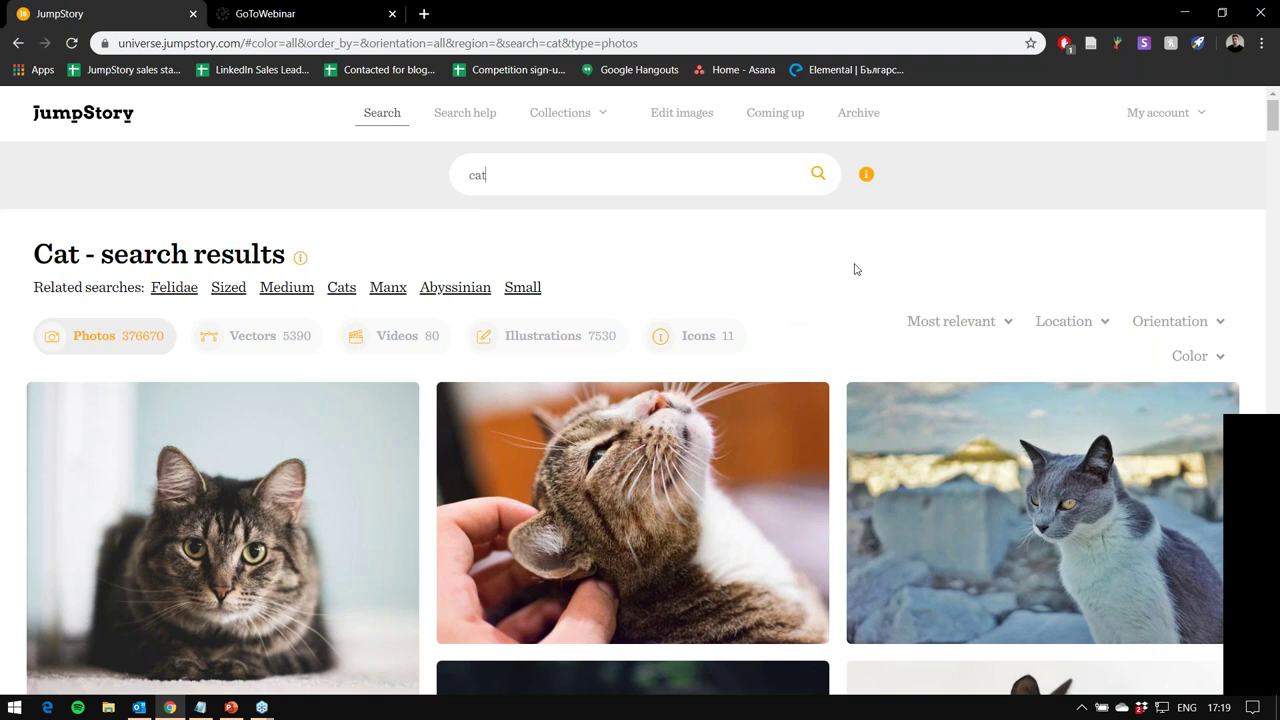
scroll(855, 270, down, 1)
scroll(855, 270, down, 2)
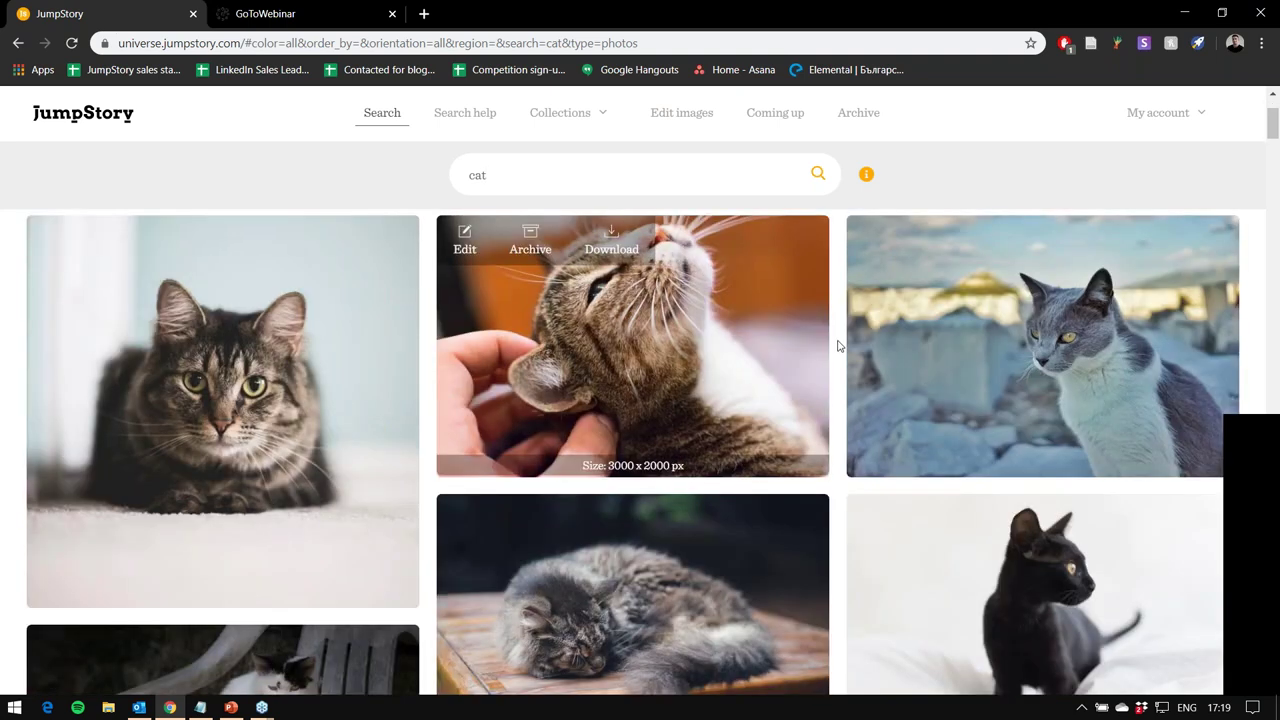
scroll(838, 346, down, 10)
scroll(836, 340, down, 3)
scroll(842, 346, down, 1)
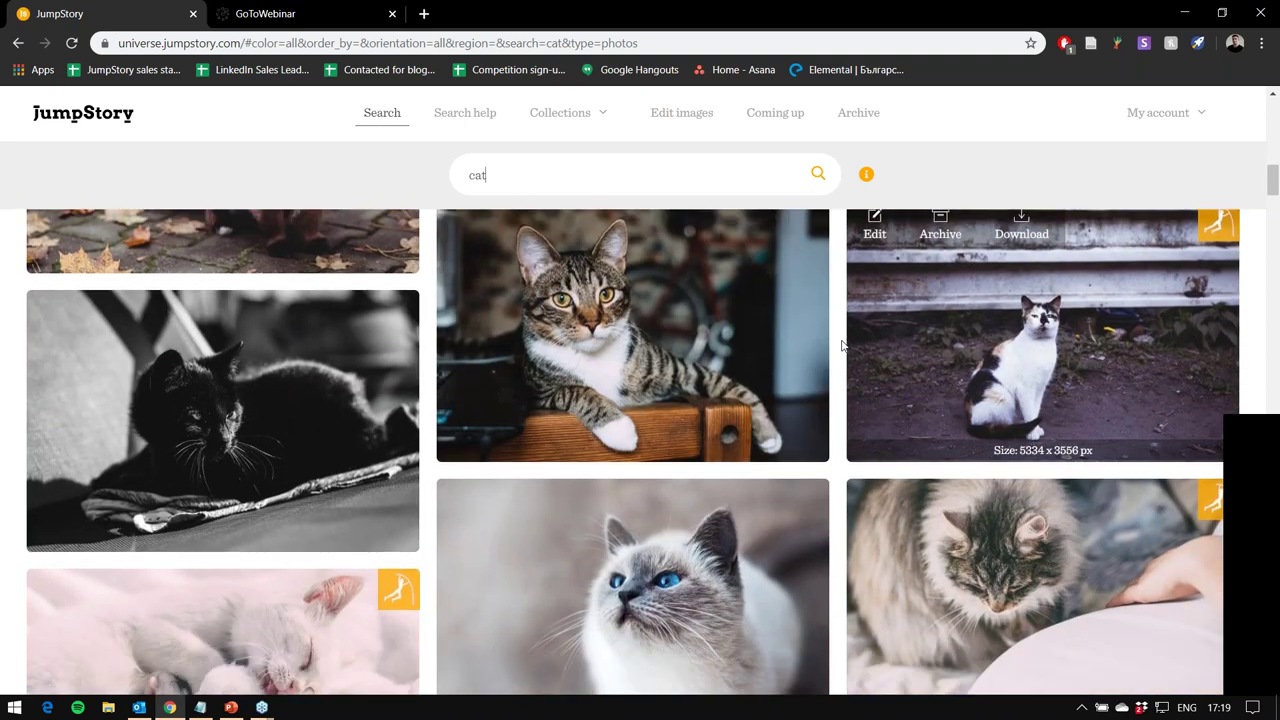
scroll(842, 346, down, 5)
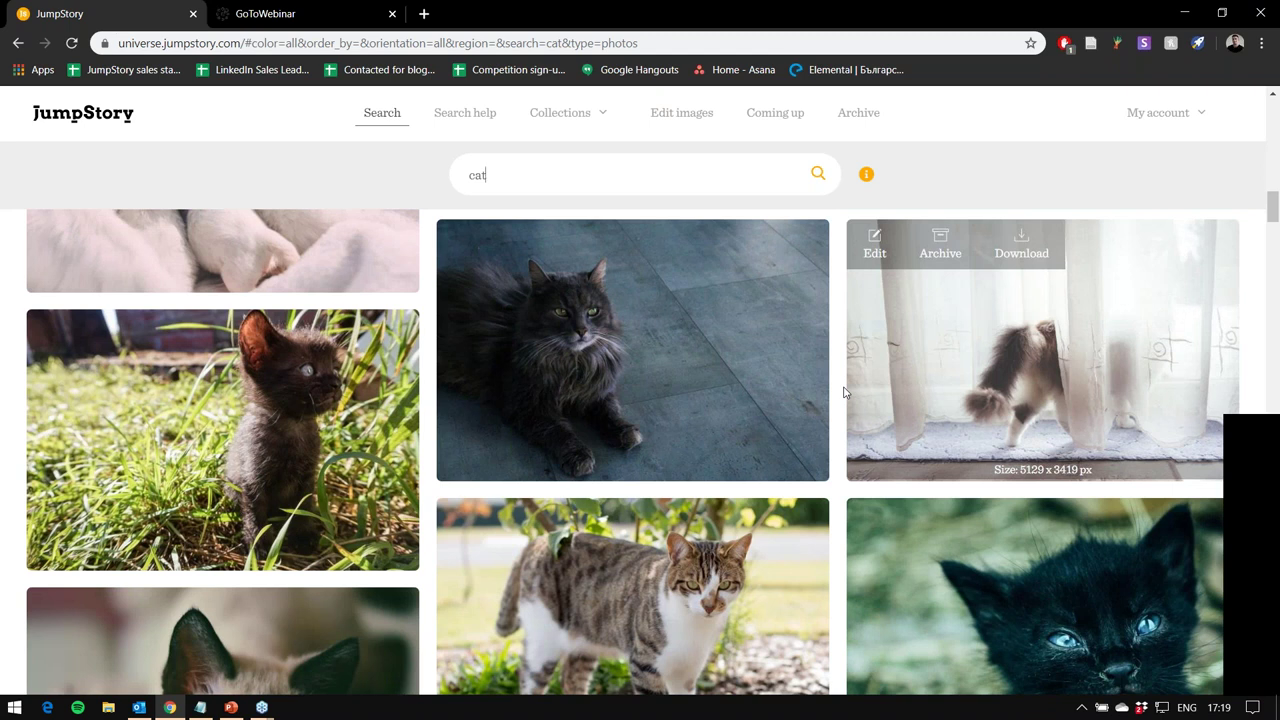
scroll(845, 392, down, 8)
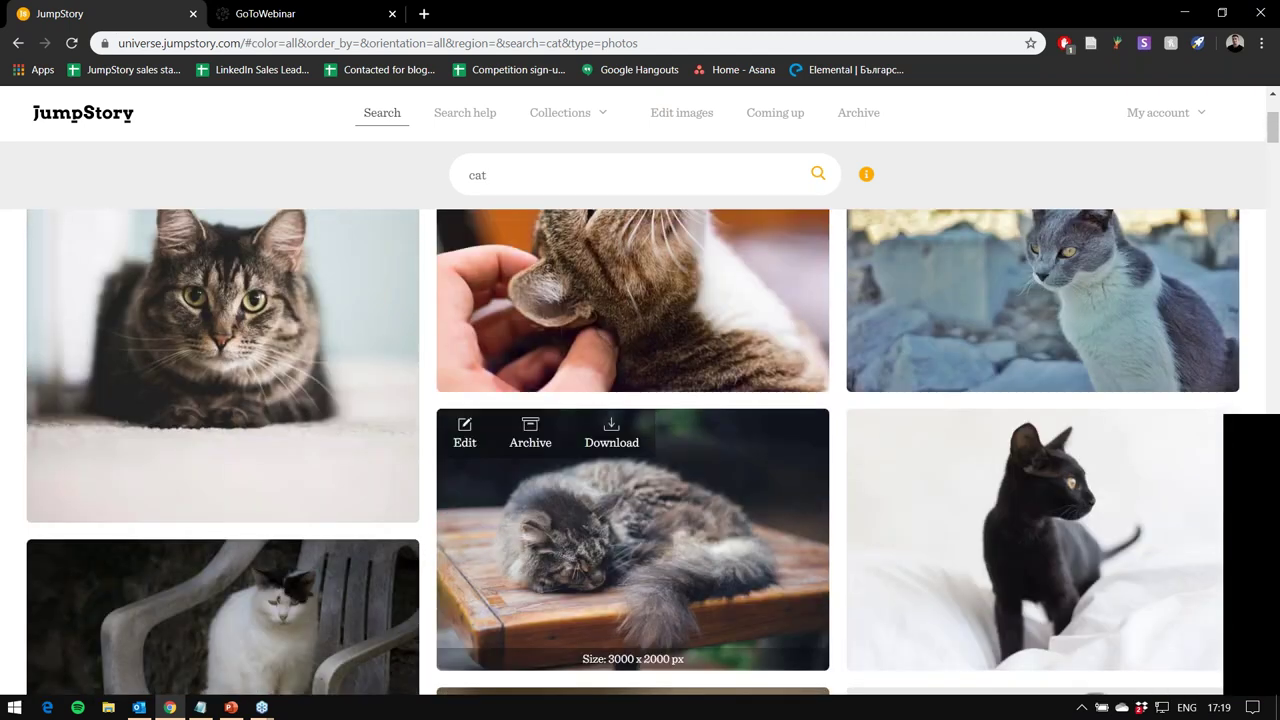
key(Home)
- Switch the cat search to Vectors and browse the 5390 SVG cat drawings and silhouettes
click(282, 344)
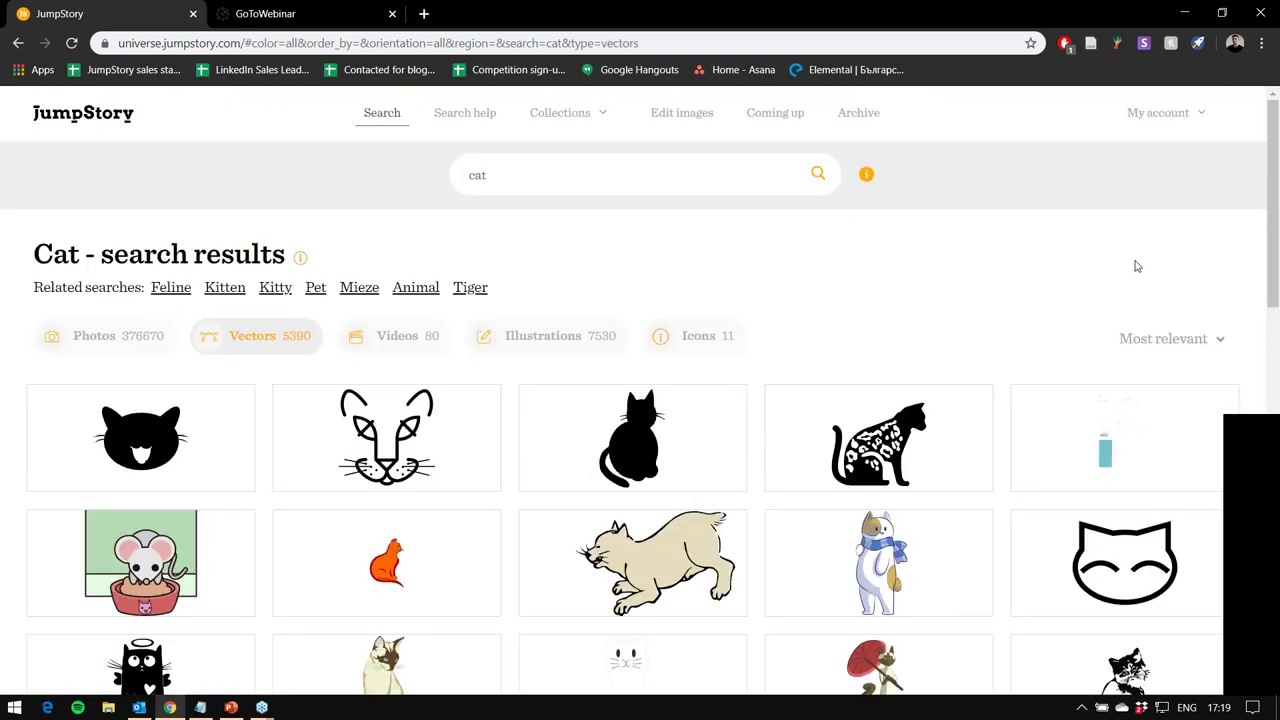
scroll(1037, 254, down, 4)
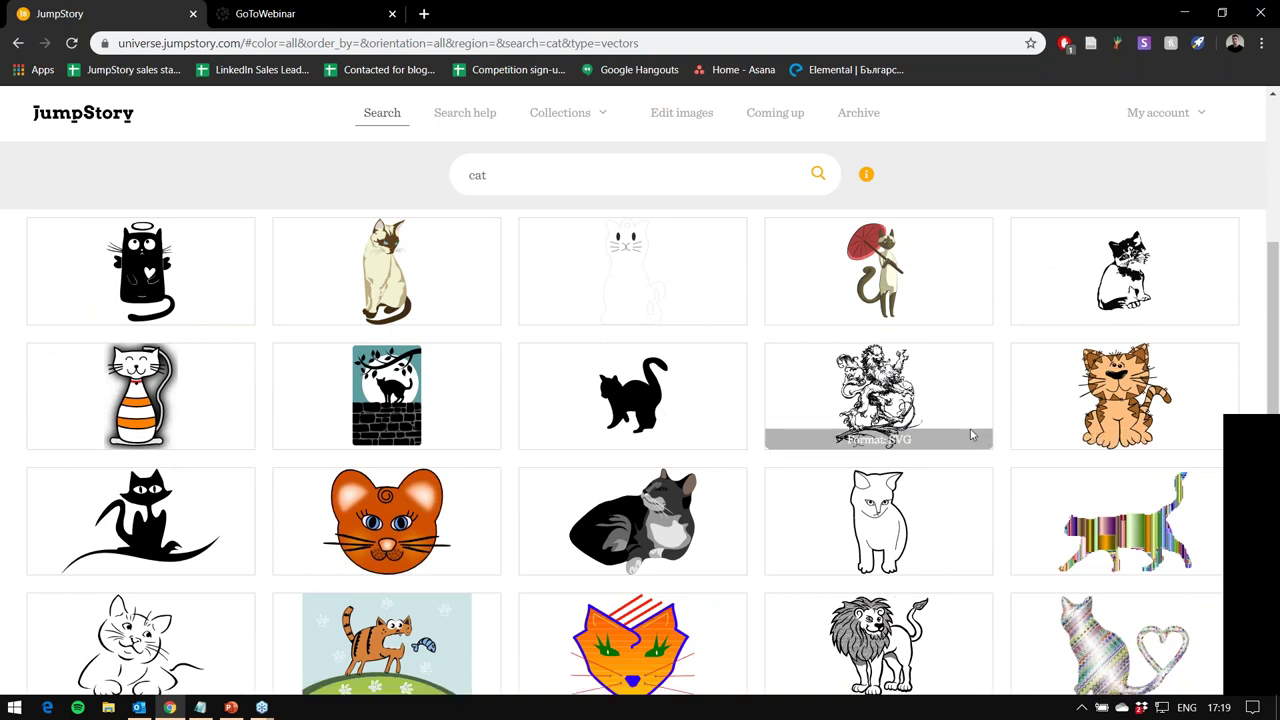
scroll(974, 391, up, 4)
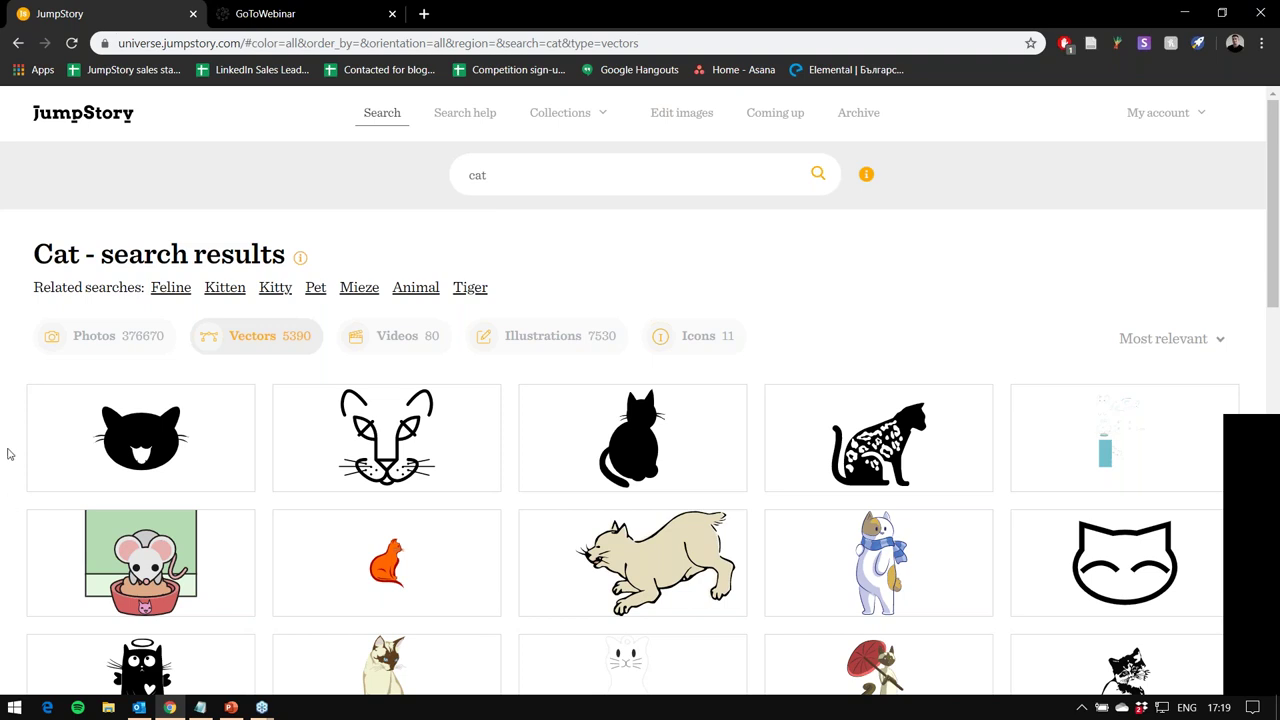
scroll(7, 460, down, 1)
scroll(7, 460, down, 3)
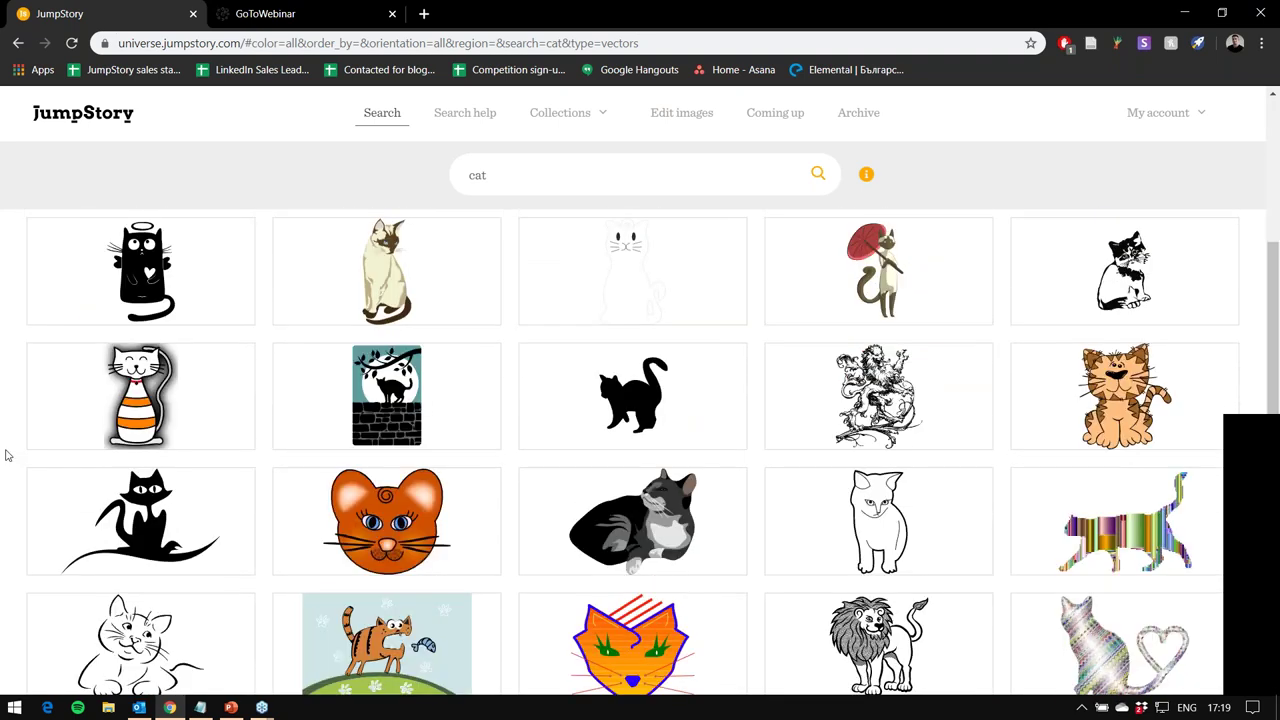
scroll(7, 456, up, 3)
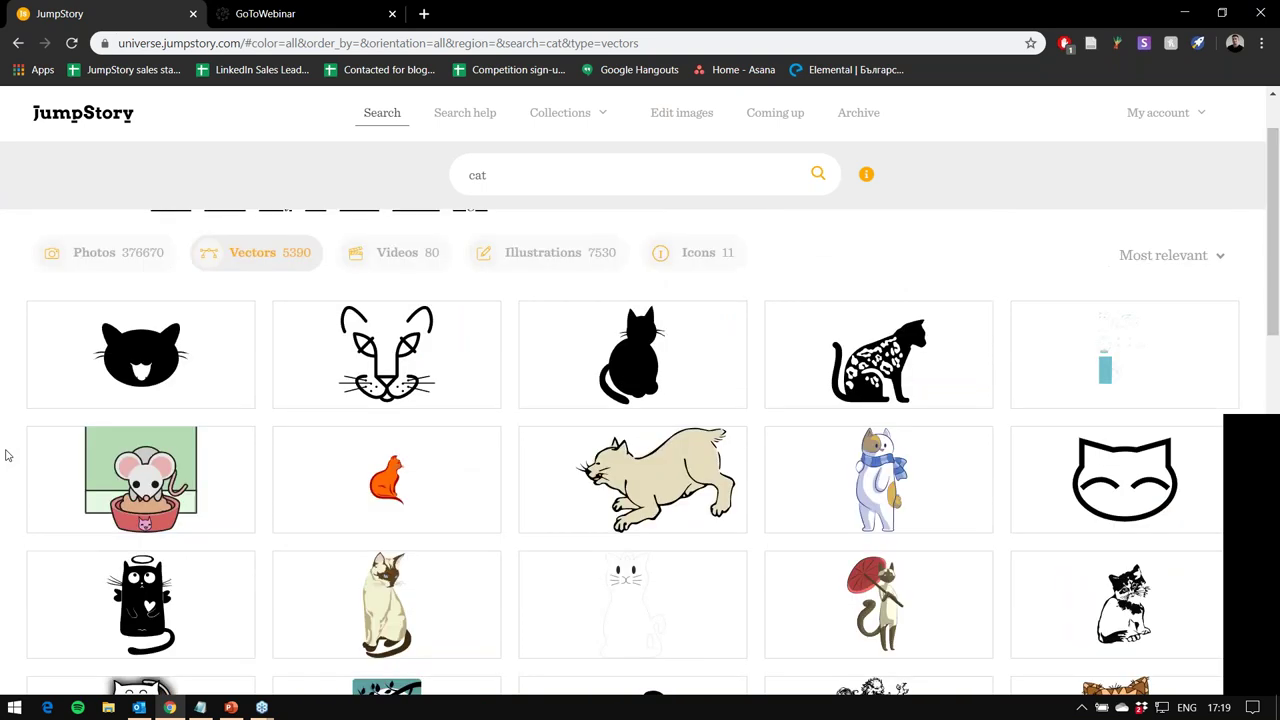
scroll(7, 456, up, 1)
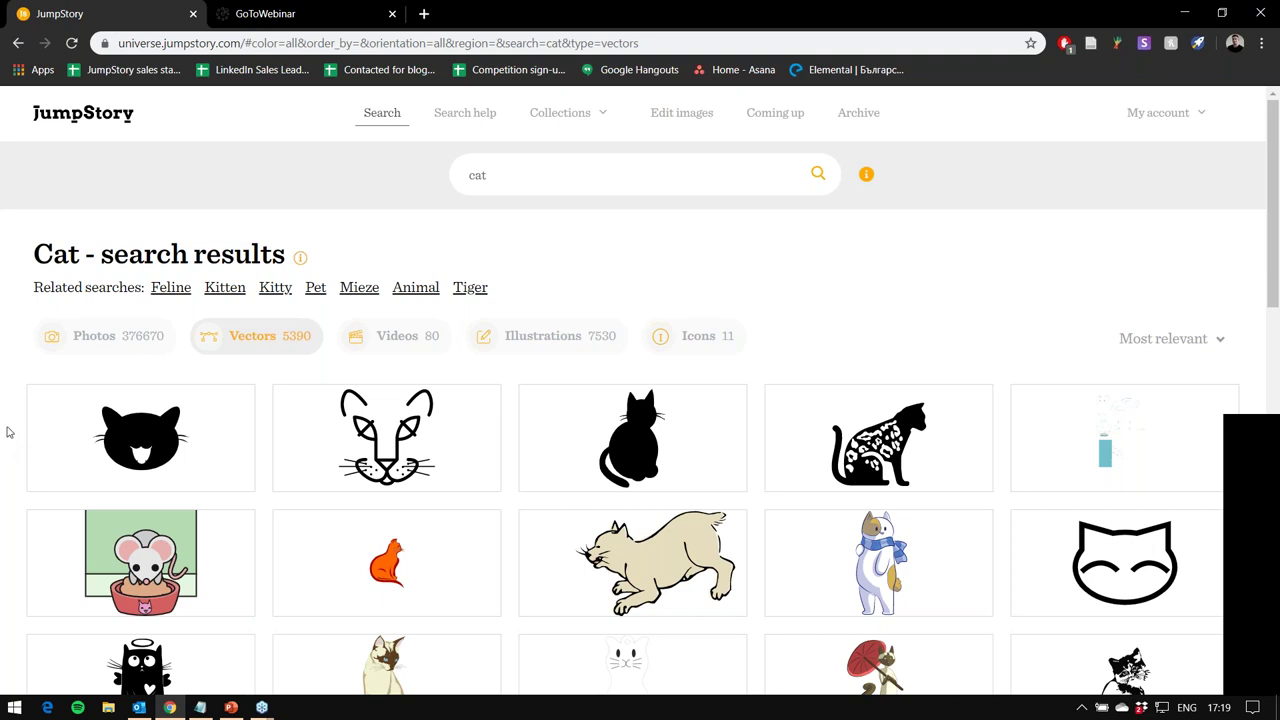
- Browse the cat video results, then switch back to the Photos results
click(367, 337)
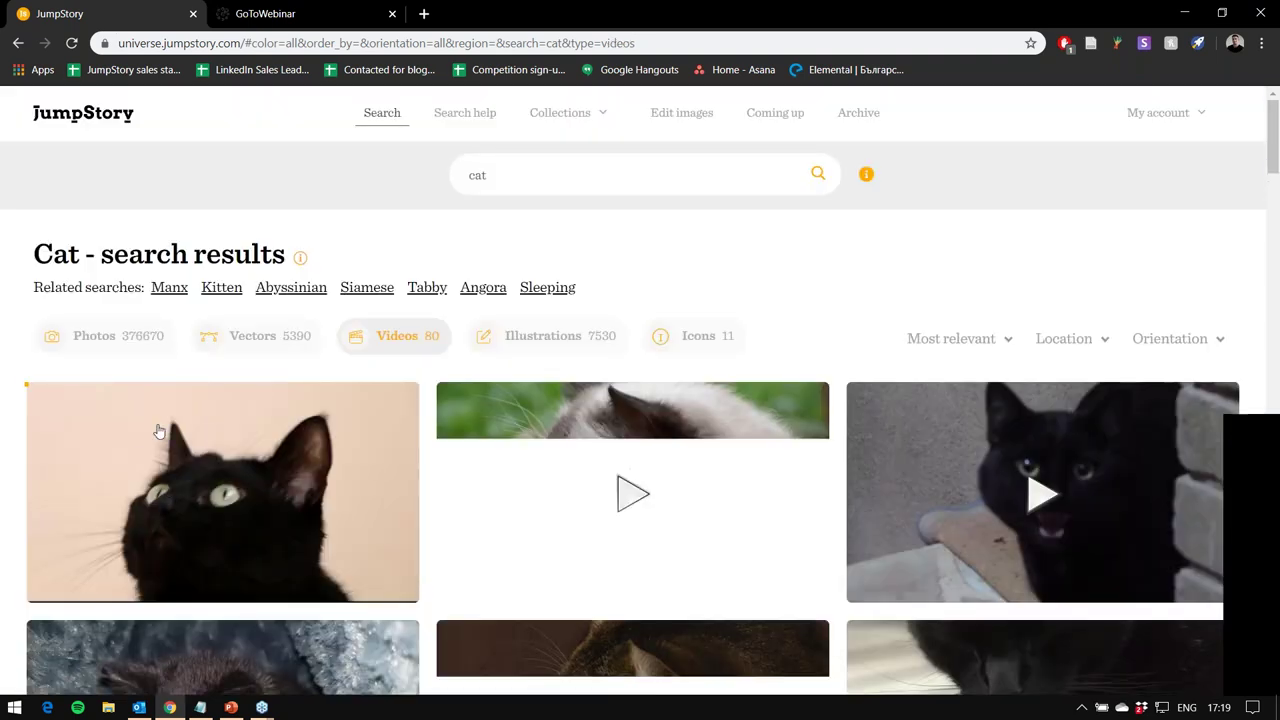
scroll(817, 290, down, 6)
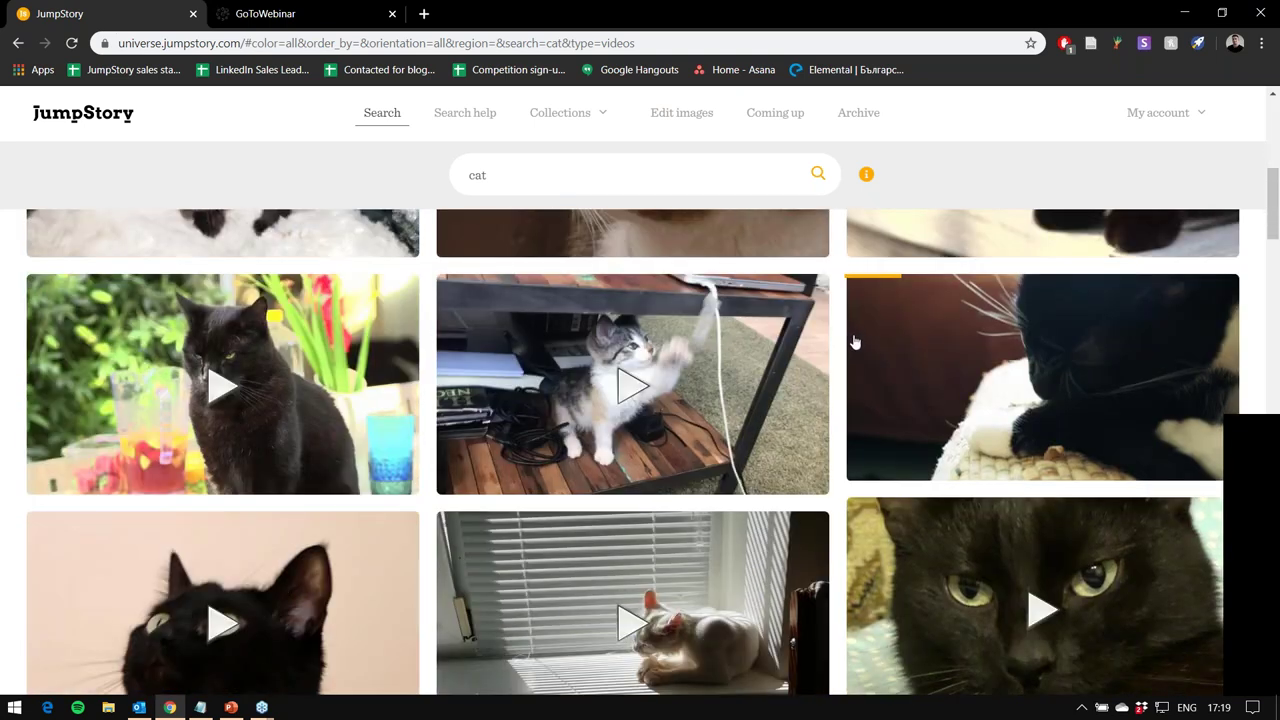
scroll(833, 360, up, 3)
scroll(833, 360, up, 3)
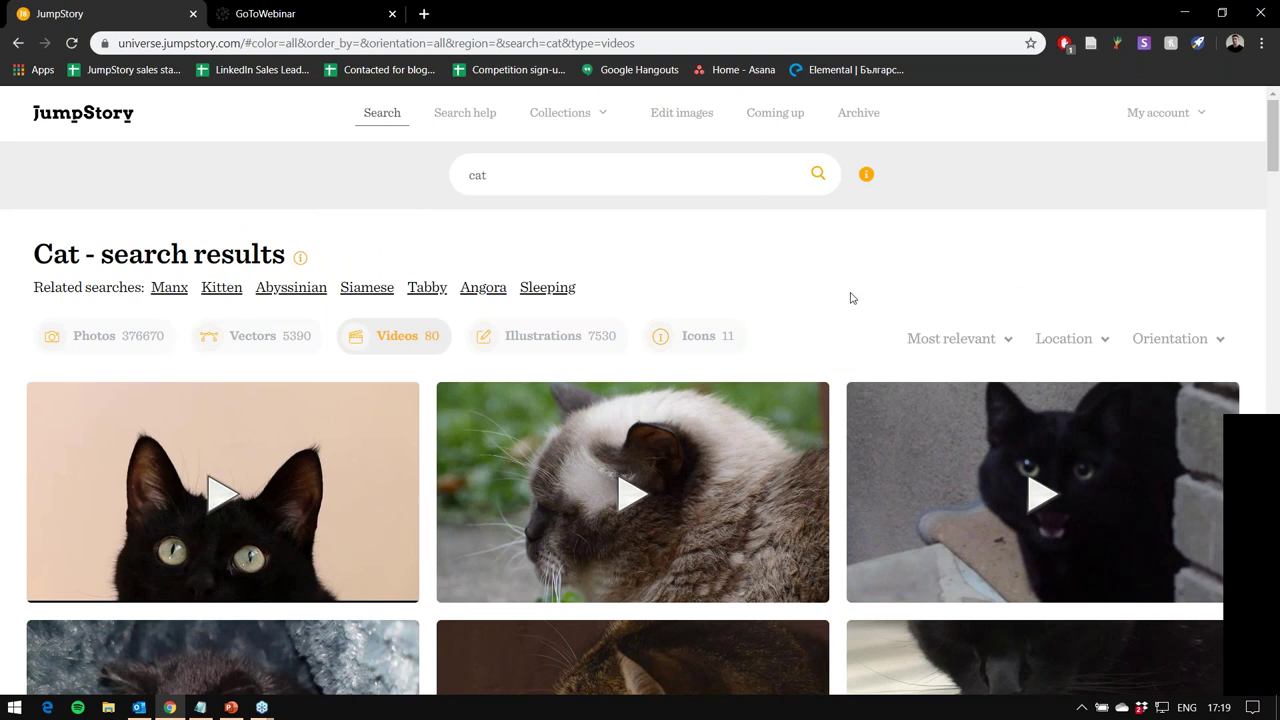
click(131, 347)
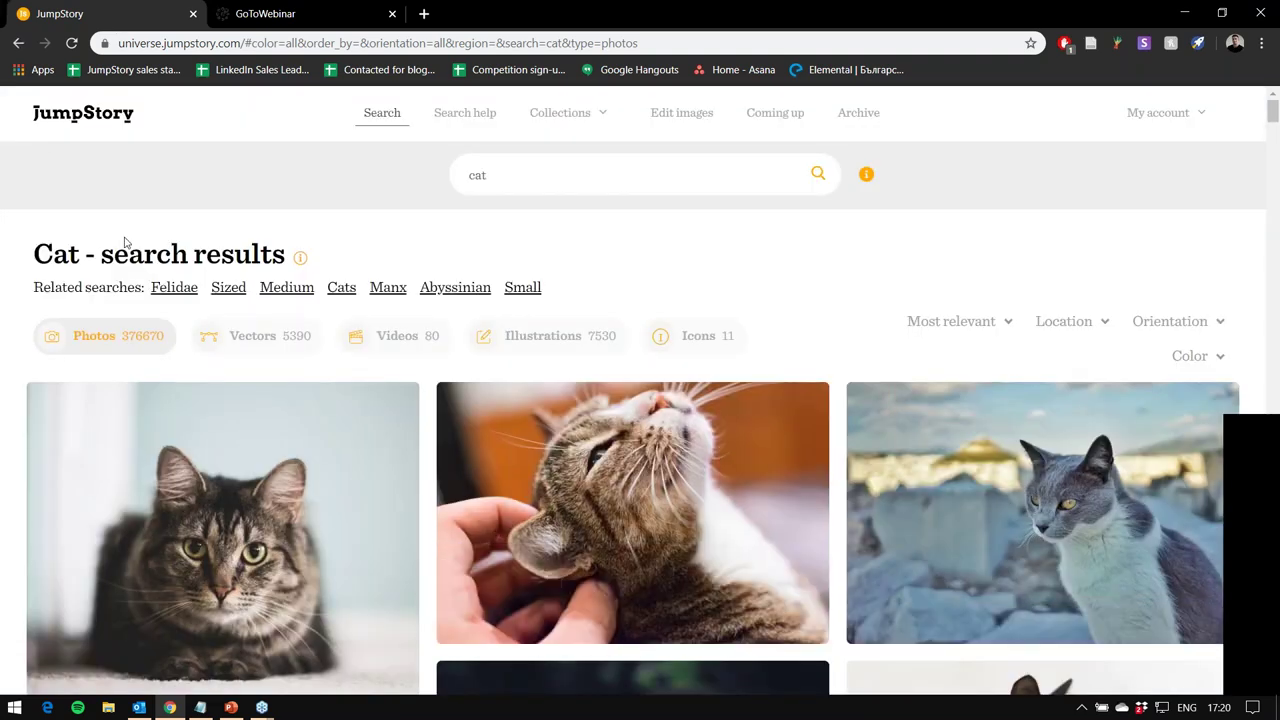
- Open the 7686 x 5127 px green-eyed tabby photo's detail view
scroll(5, 409, down, 7)
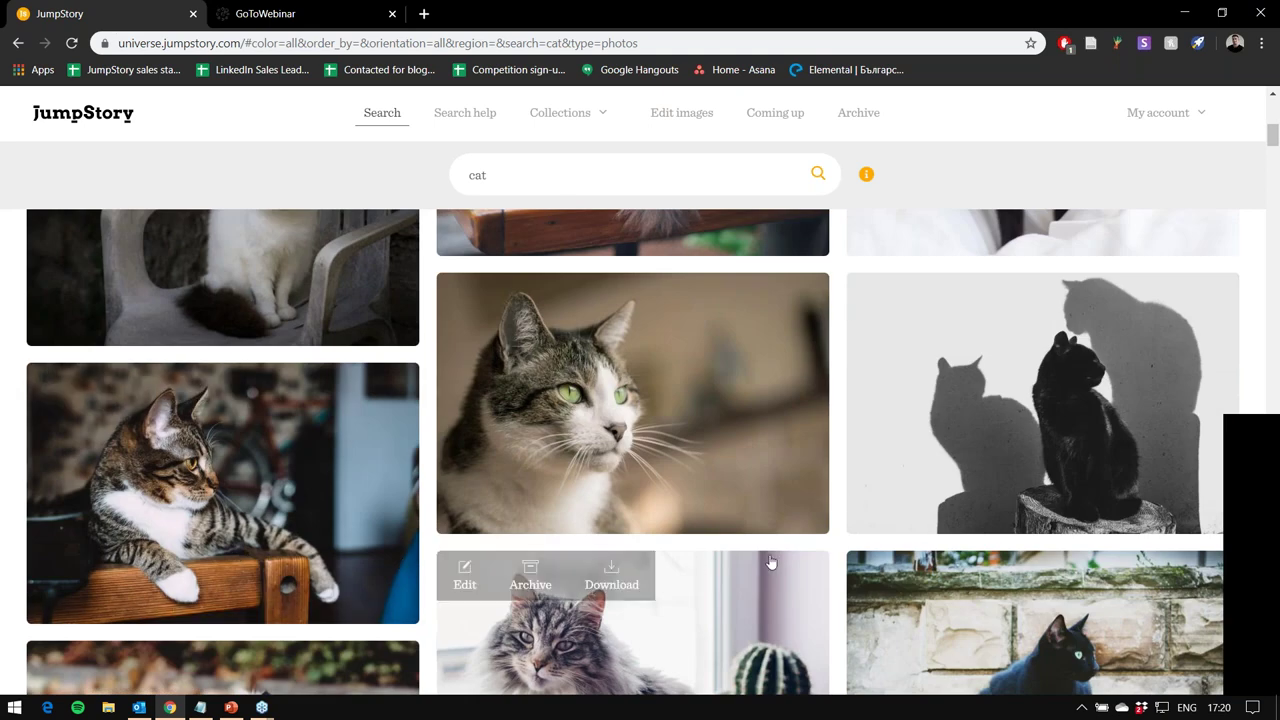
click(727, 395)
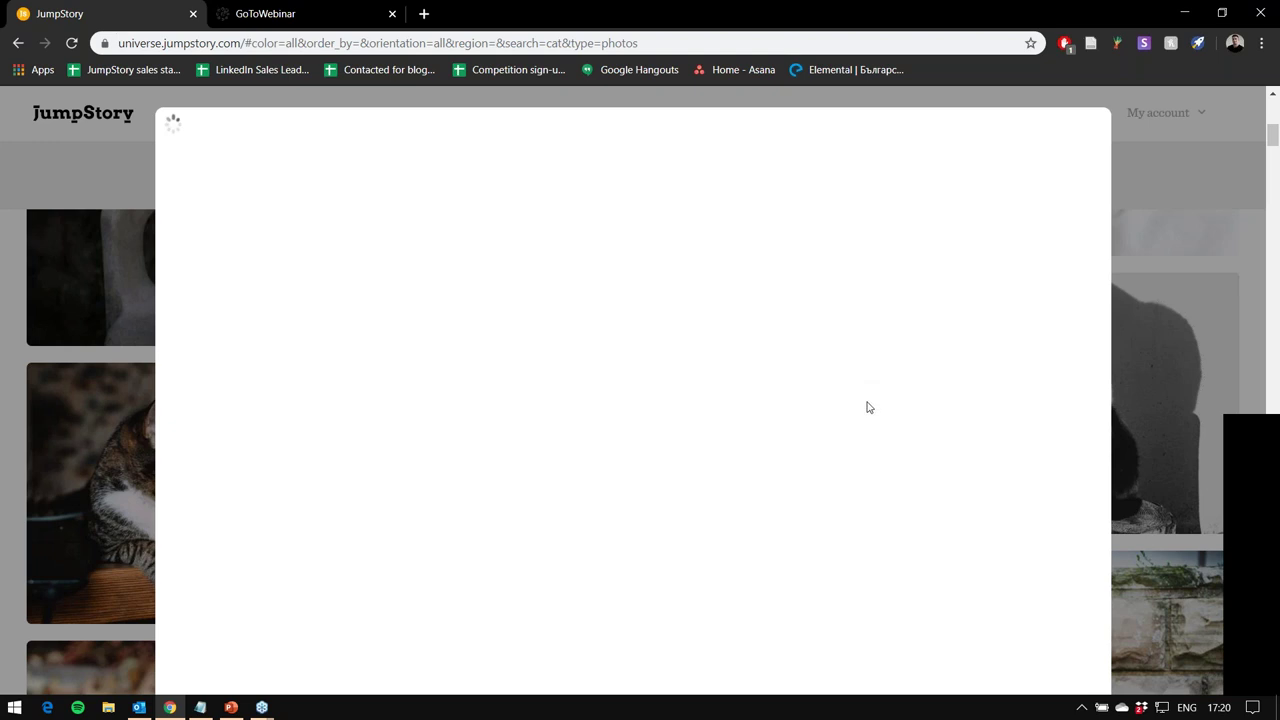
- Remove the green-eyed tabby photo's background, then close its detail window
scroll(867, 411, down, 1)
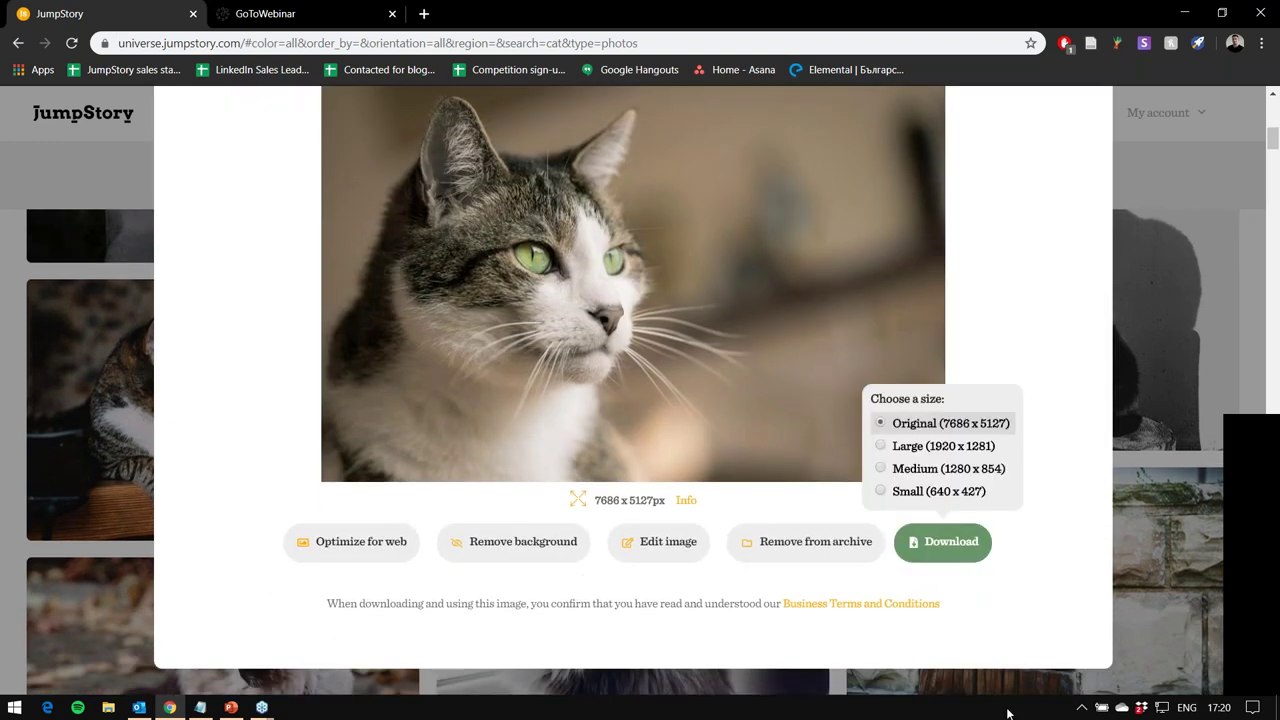
scroll(246, 403, up, 2)
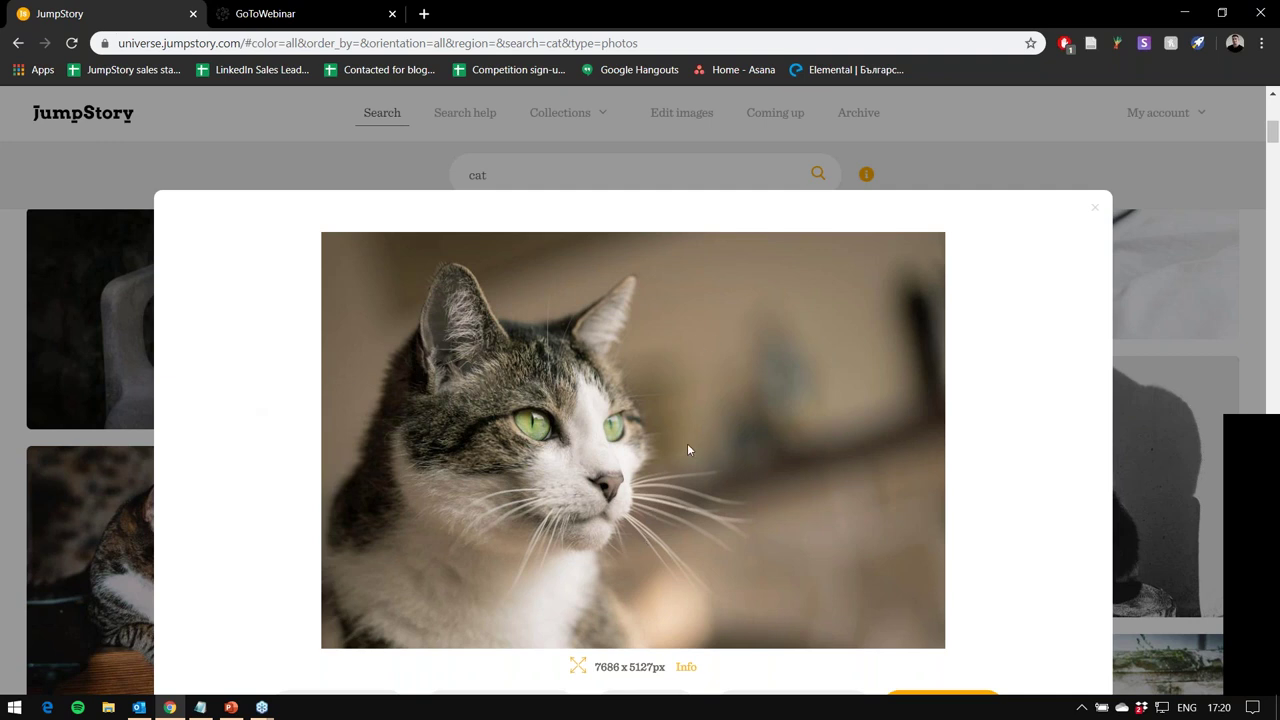
scroll(884, 458, down, 2)
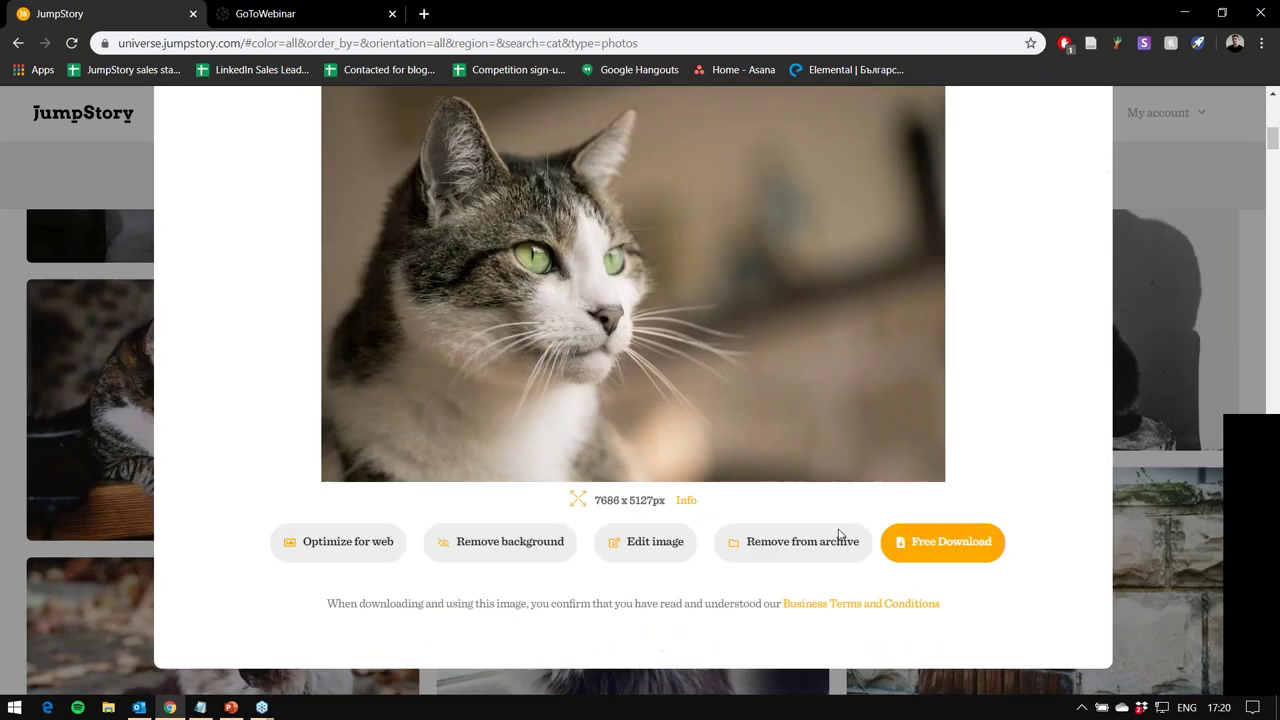
click(527, 555)
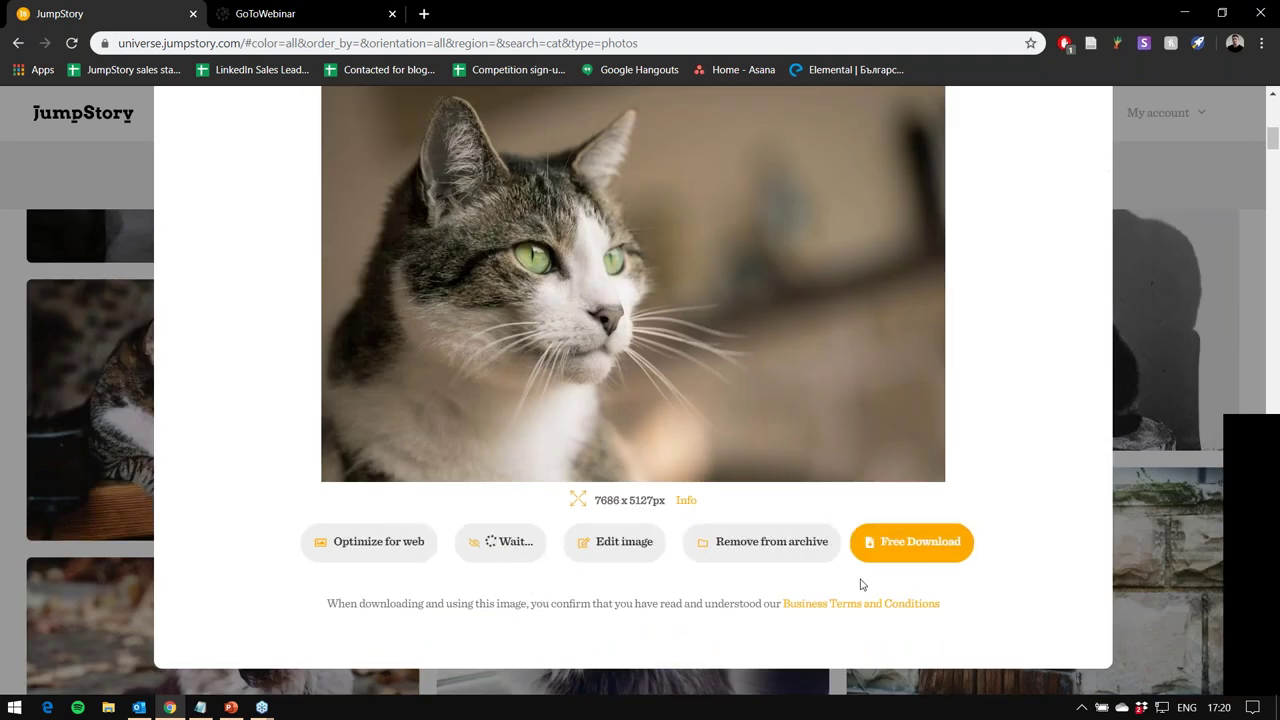
scroll(1008, 597, up, 1)
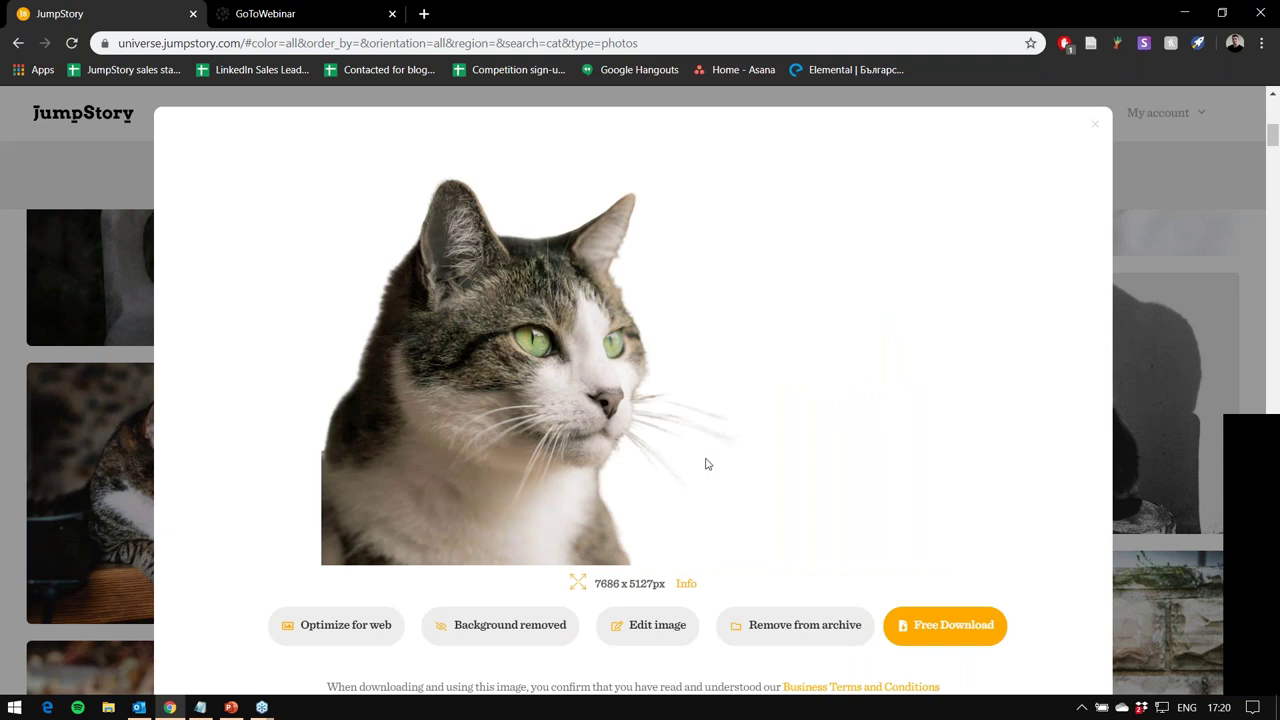
click(1097, 132)
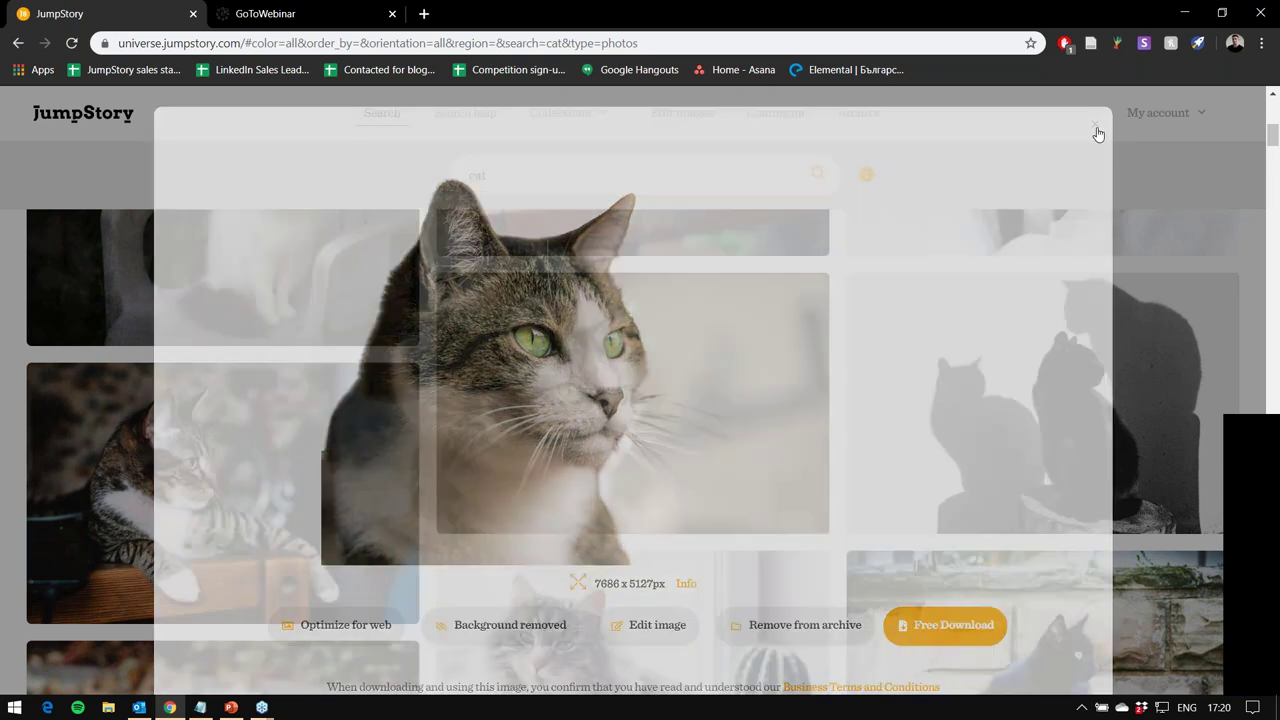
- Remove the background from the 5734 x 3823 px tabby-on-chair photo and close its preview
scroll(561, 378, down, 2)
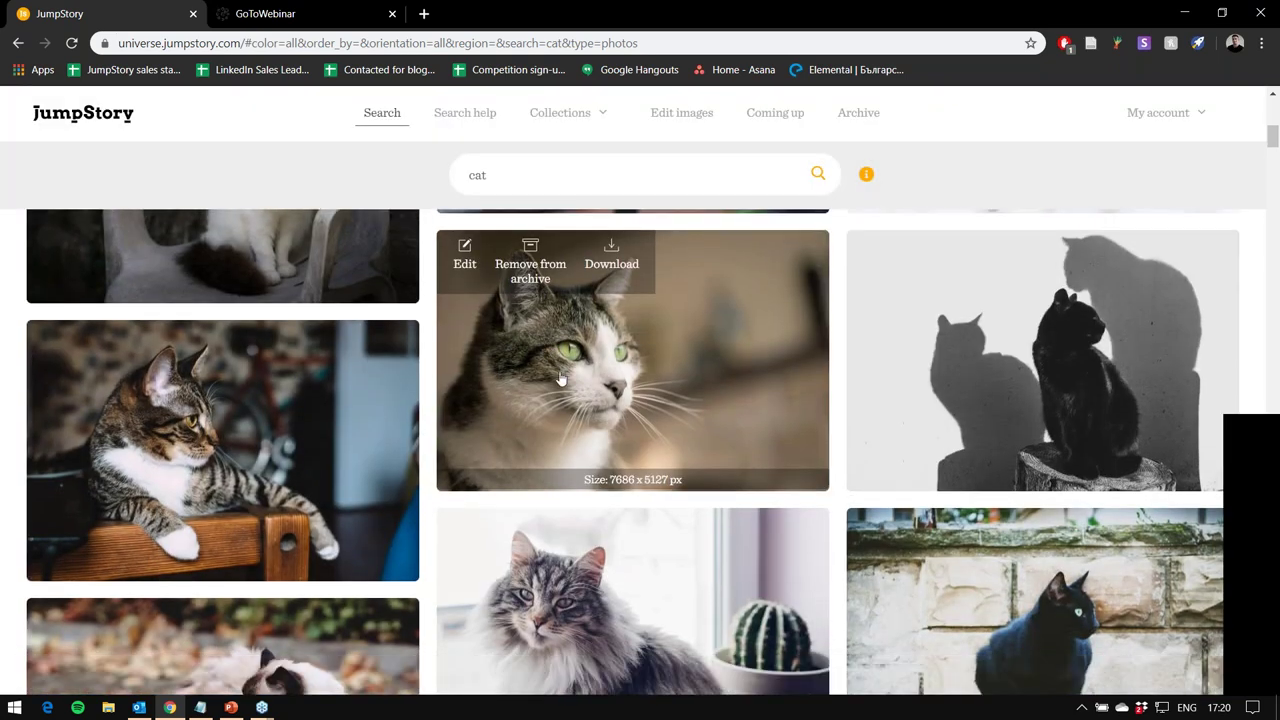
scroll(561, 378, down, 5)
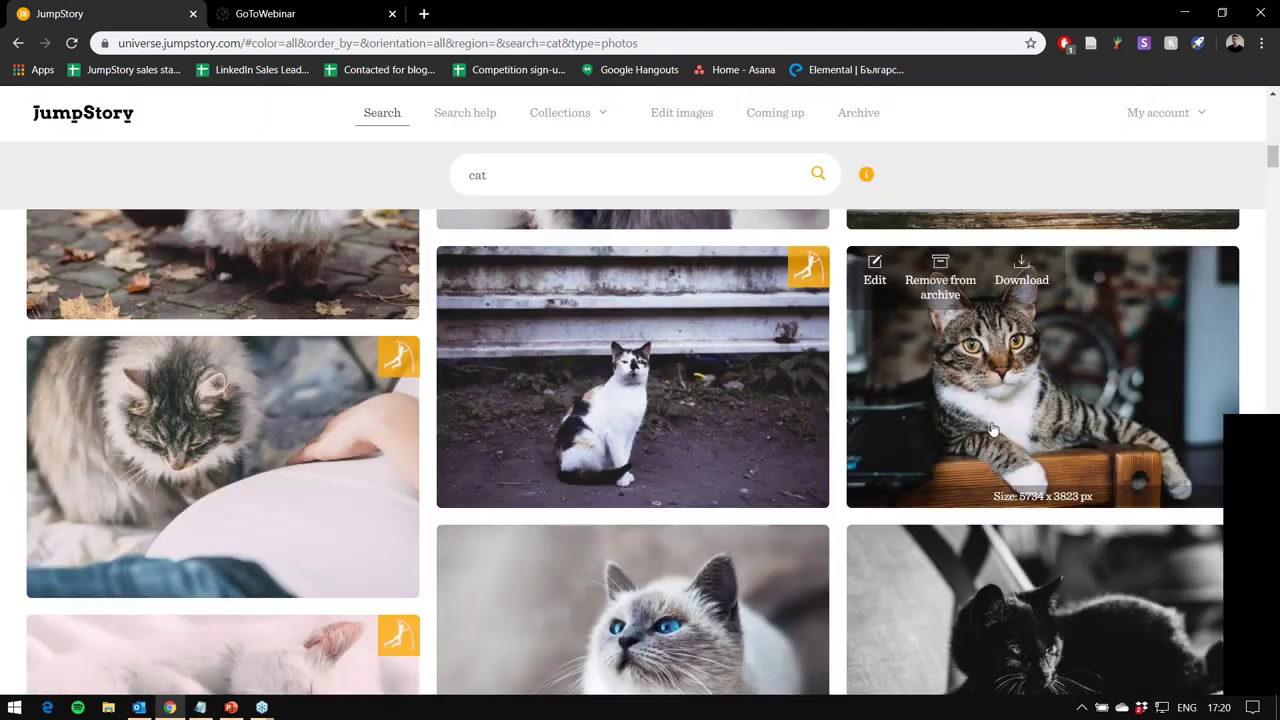
click(993, 430)
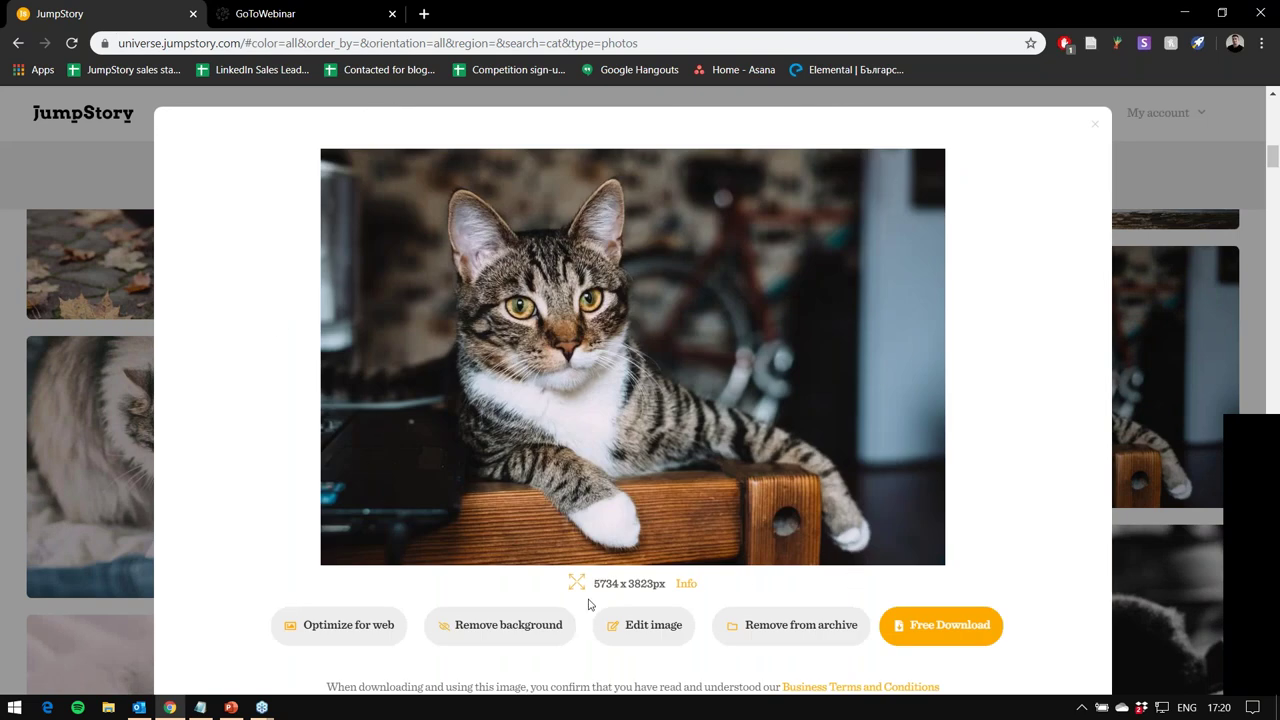
click(535, 622)
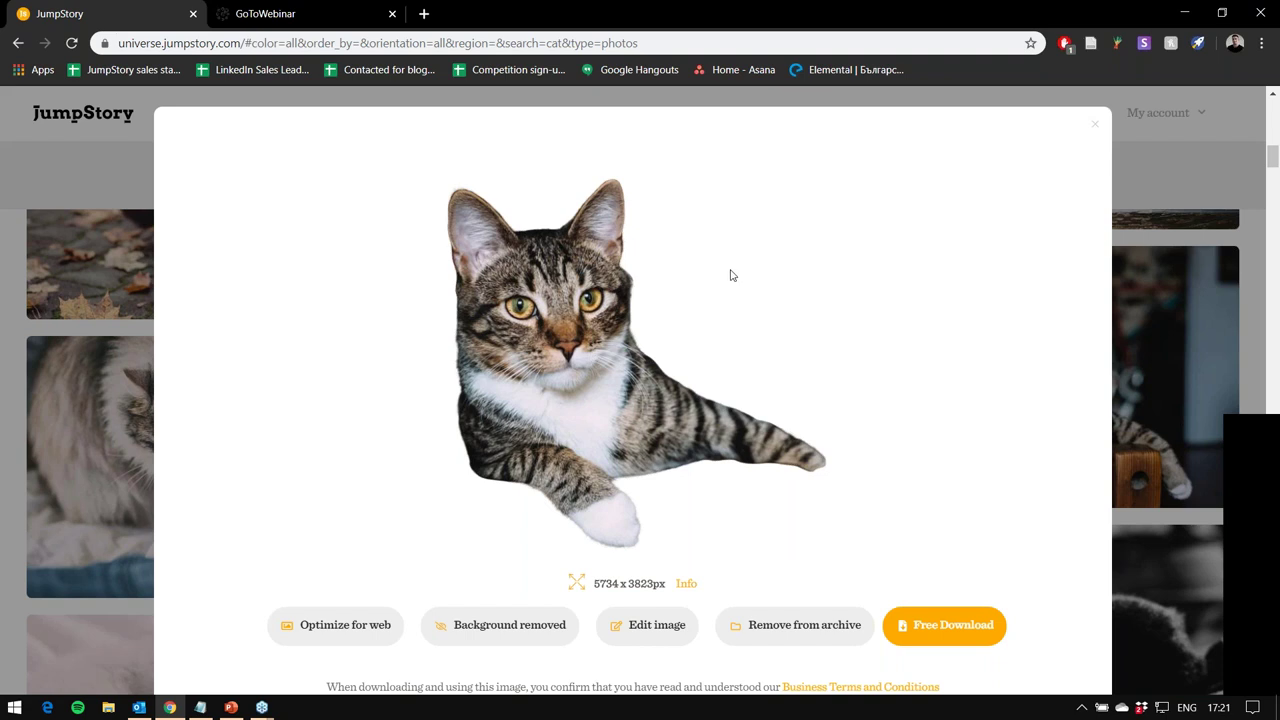
click(1097, 131)
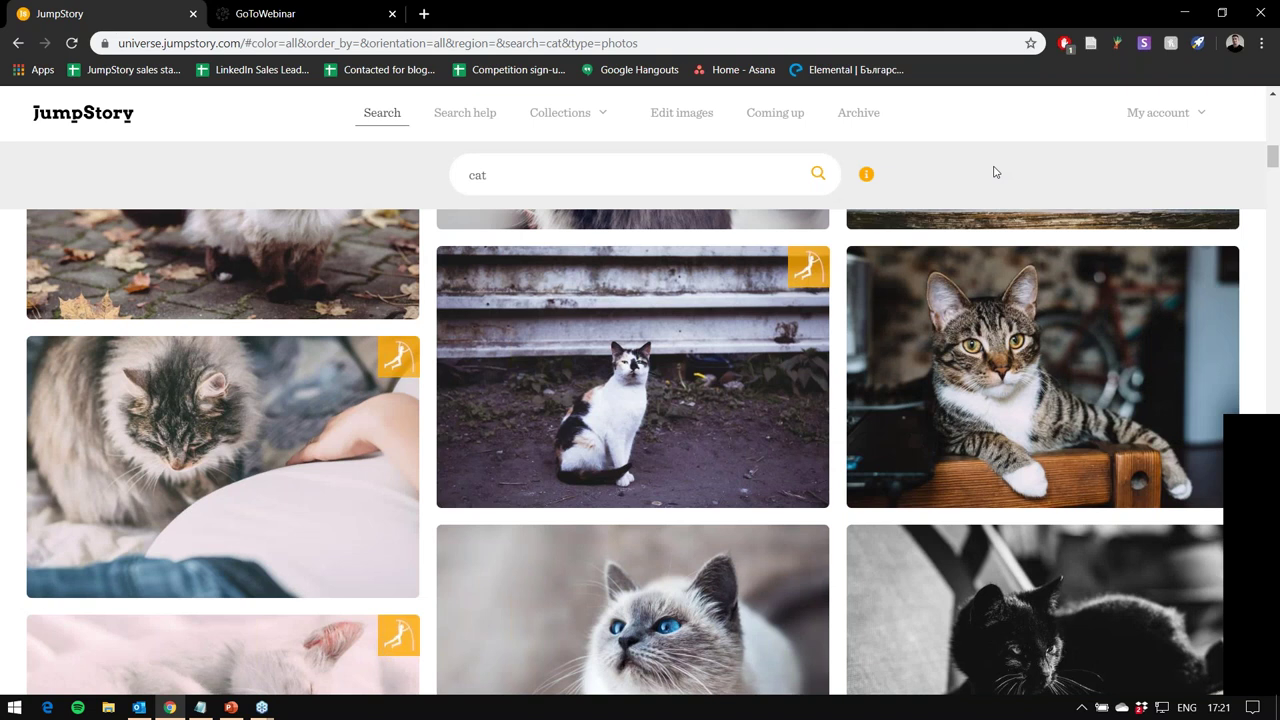
- Replace the 'cat' search term with 'wreck' and run the search
scroll(670, 441, down, 4)
scroll(670, 441, up, 7)
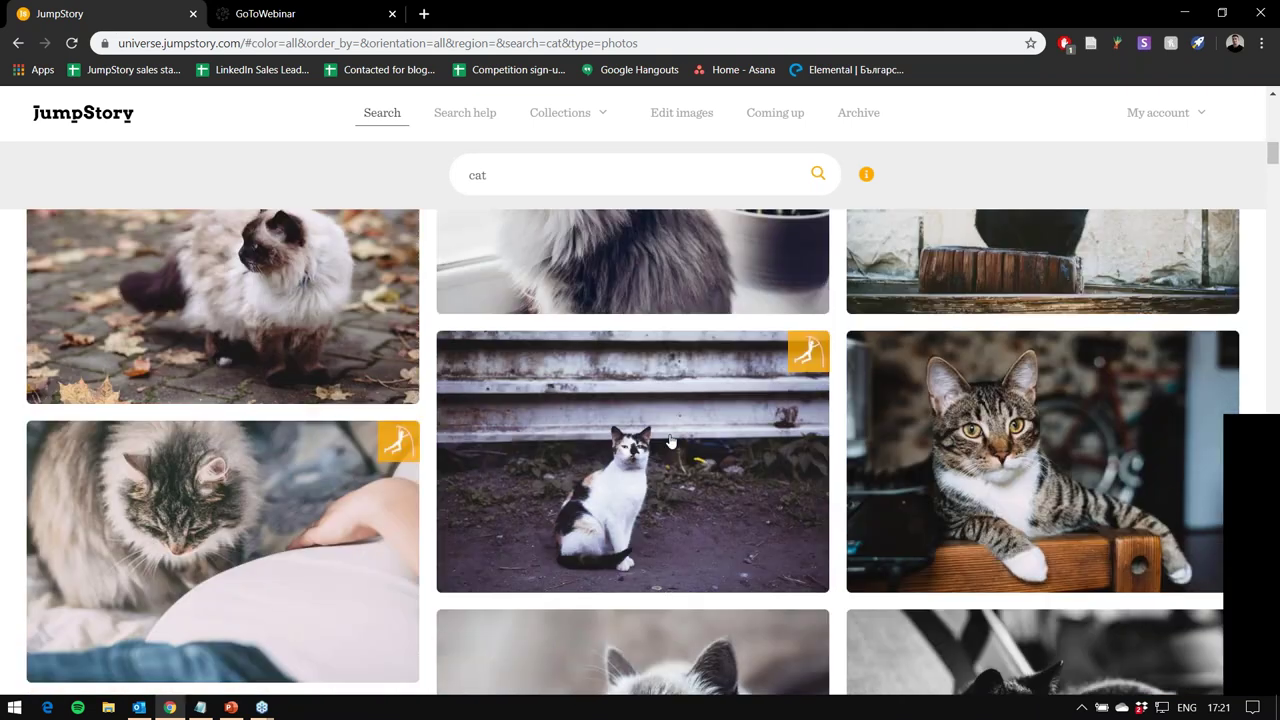
key(BackSpace)
key(BackSpace)
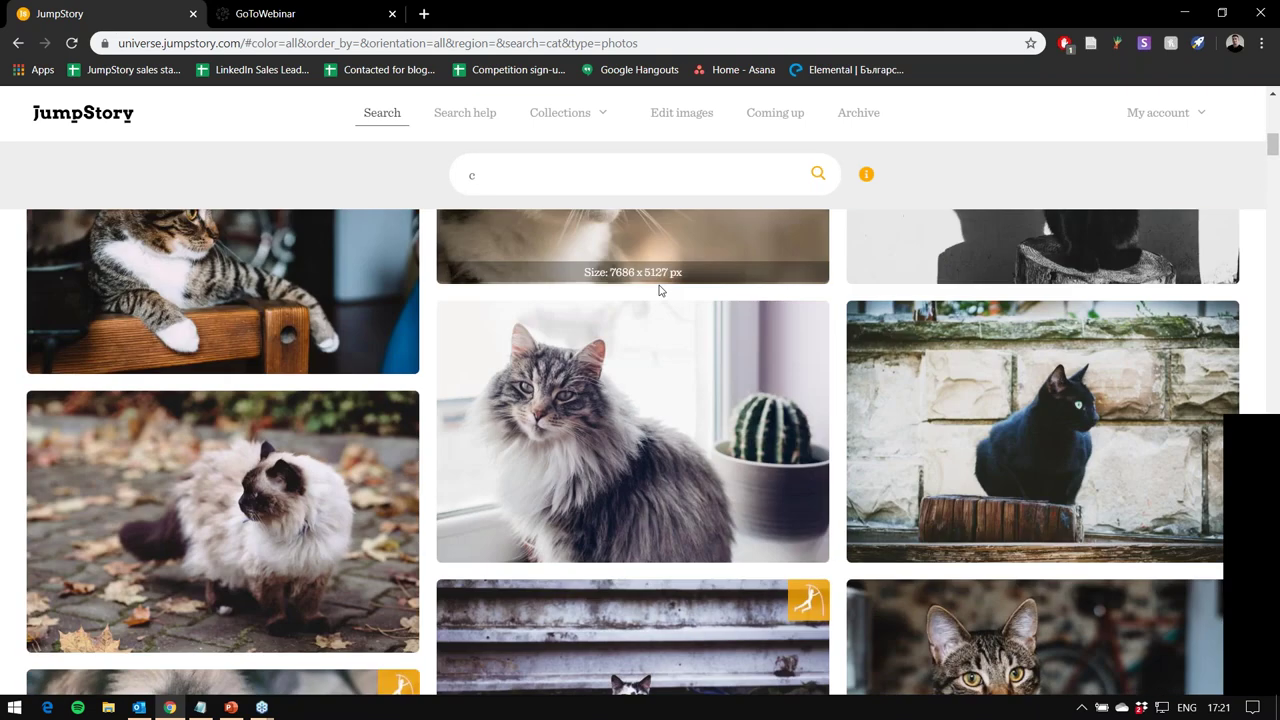
key(BackSpace)
text(wrest)
key(BackSpace)
key(BackSpace)
text(ck)
key(Return)
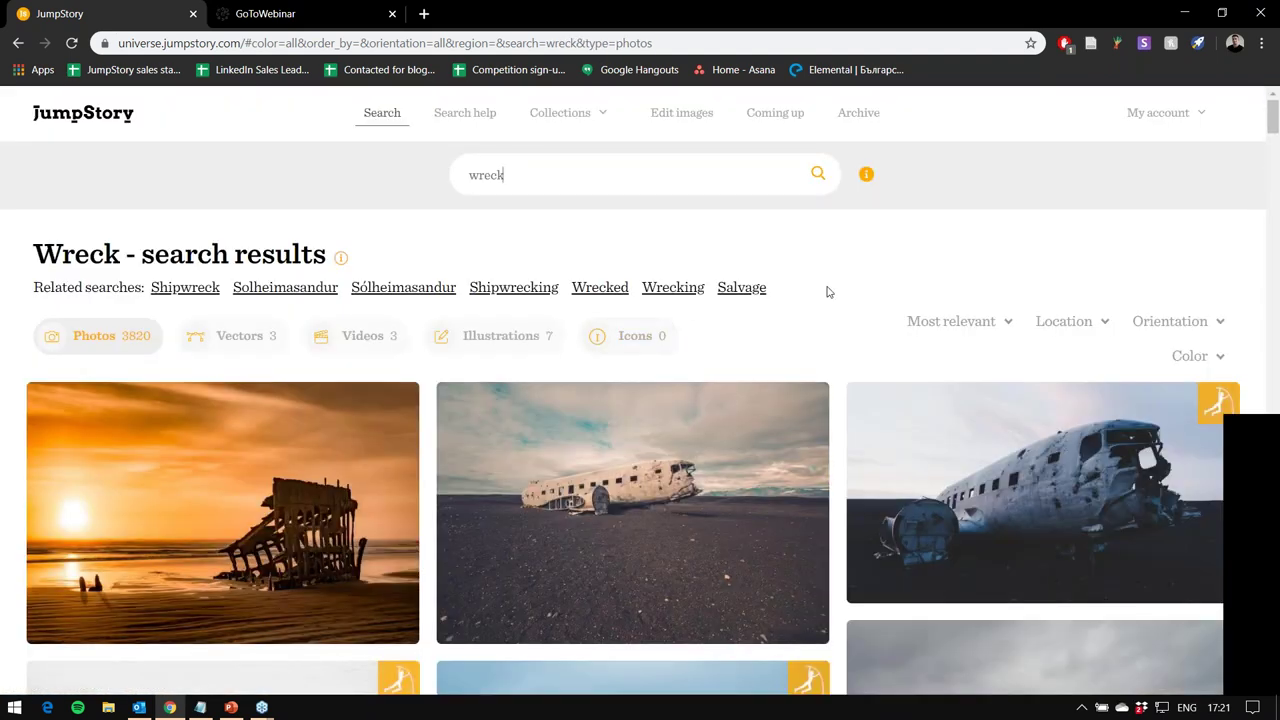
- Browse the 3820 wreck photos and open the yellow abandoned truck photo
scroll(830, 292, down, 5)
scroll(752, 360, down, 5)
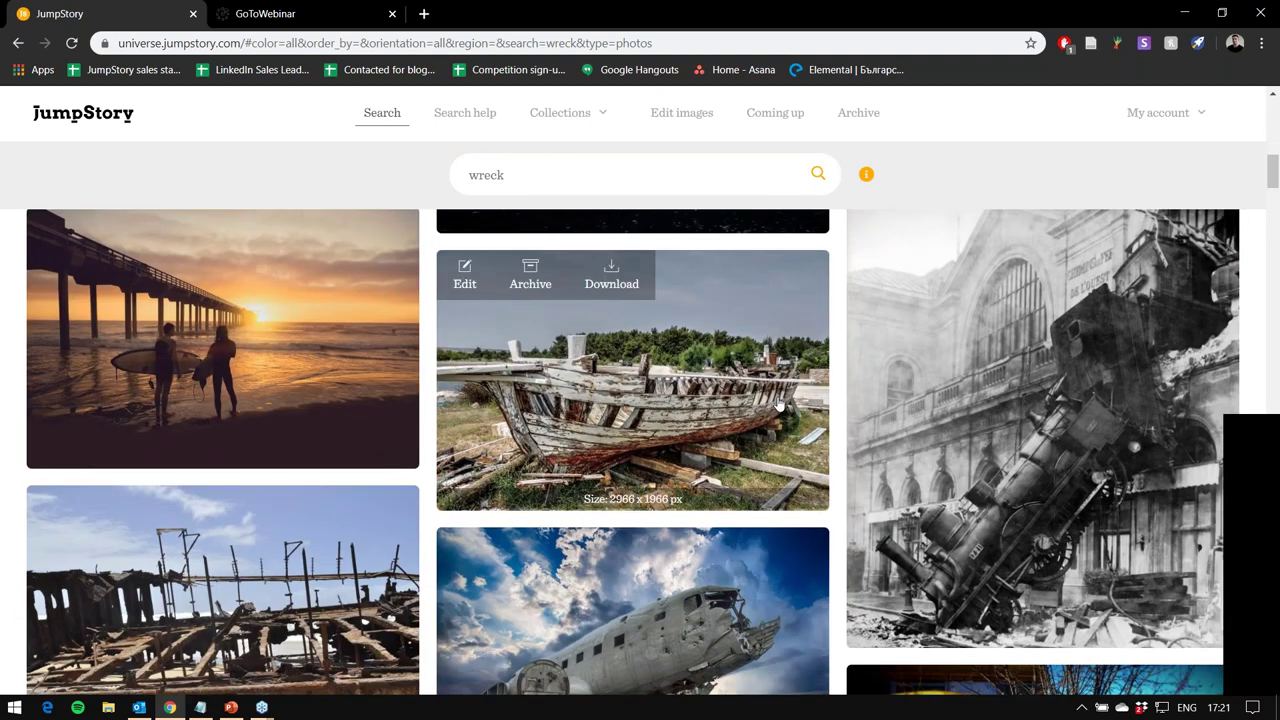
scroll(786, 385, down, 2)
scroll(789, 366, down, 2)
scroll(630, 400, down, 2)
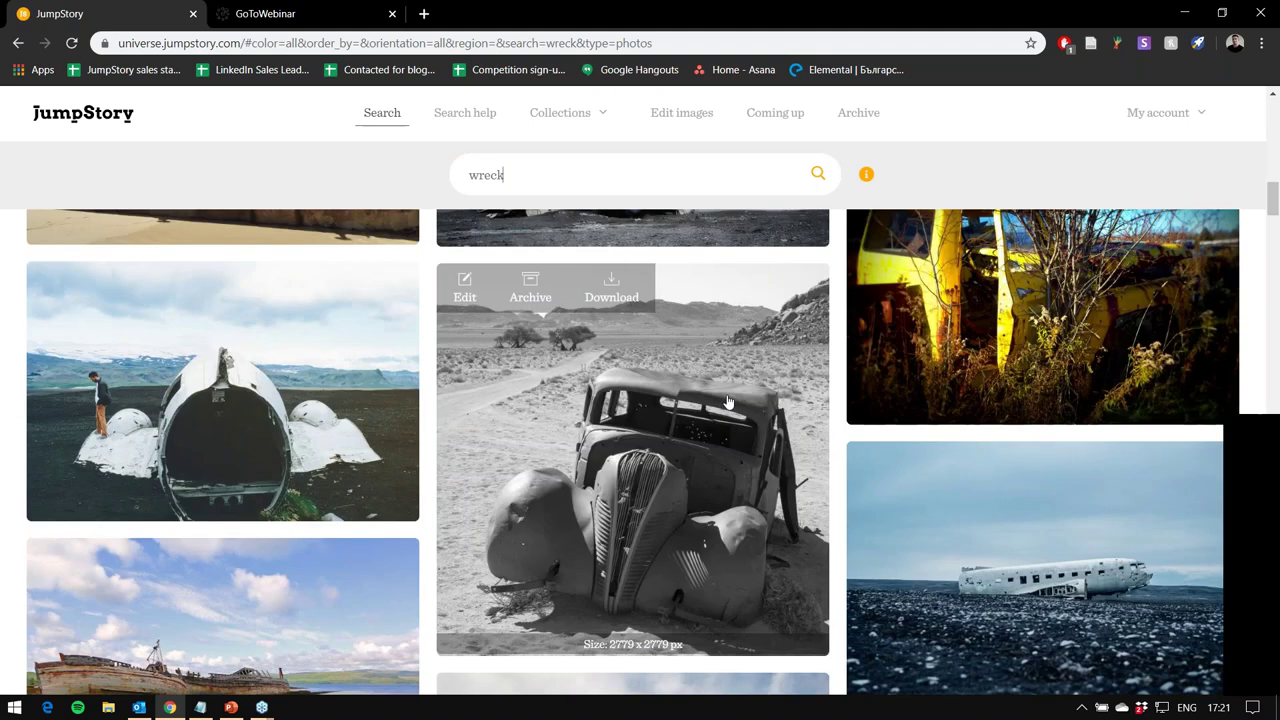
scroll(925, 390, up, 1)
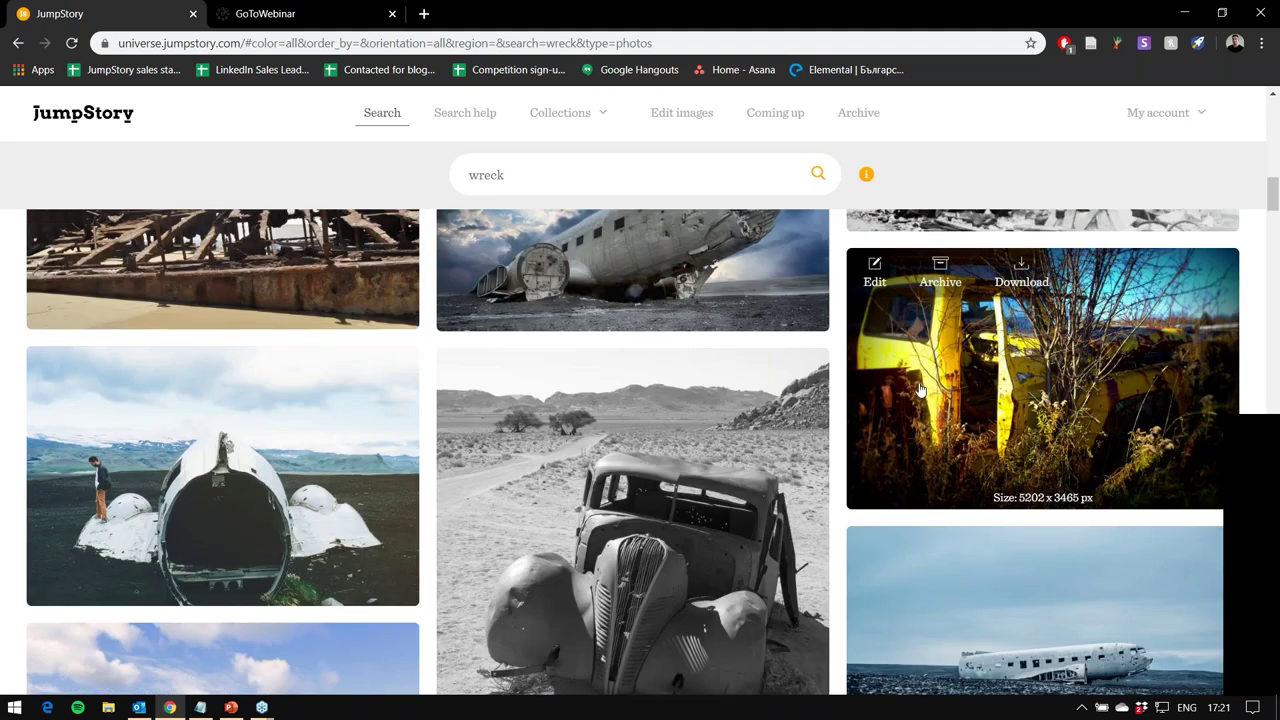
click(877, 425)
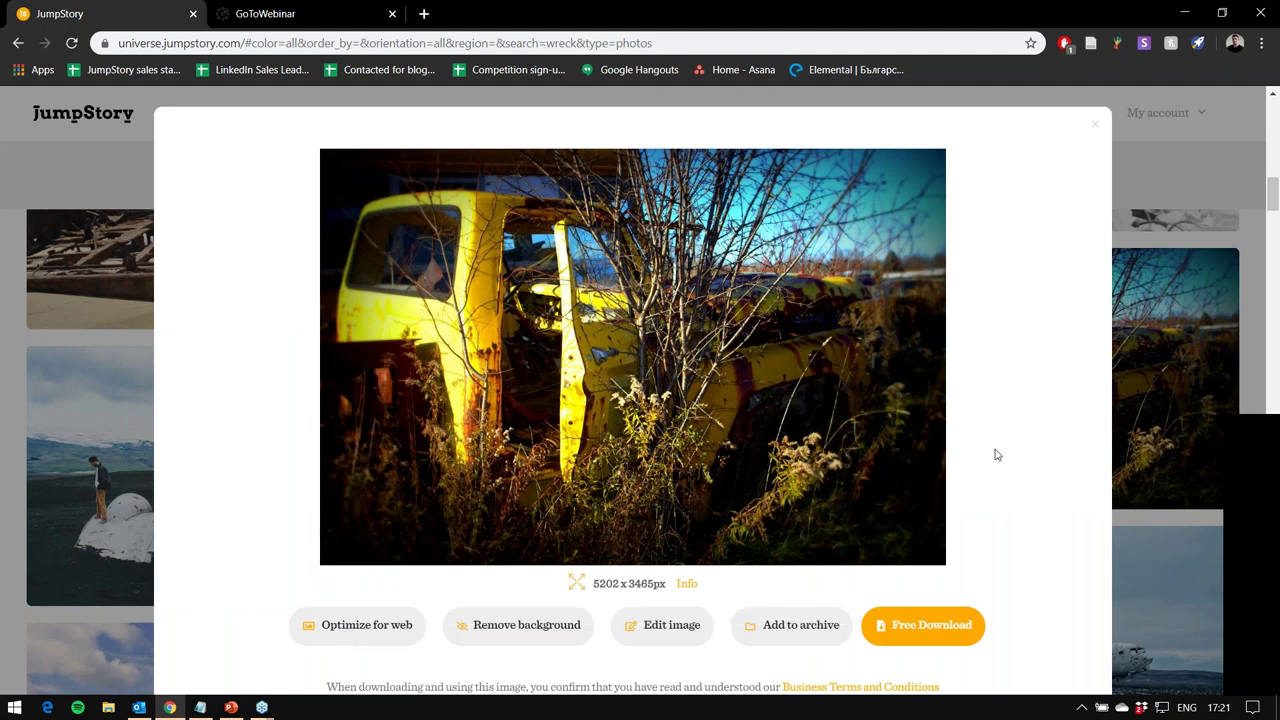
- Optimize the 5202 x 3465 px yellow truck photo for web
click(370, 620)
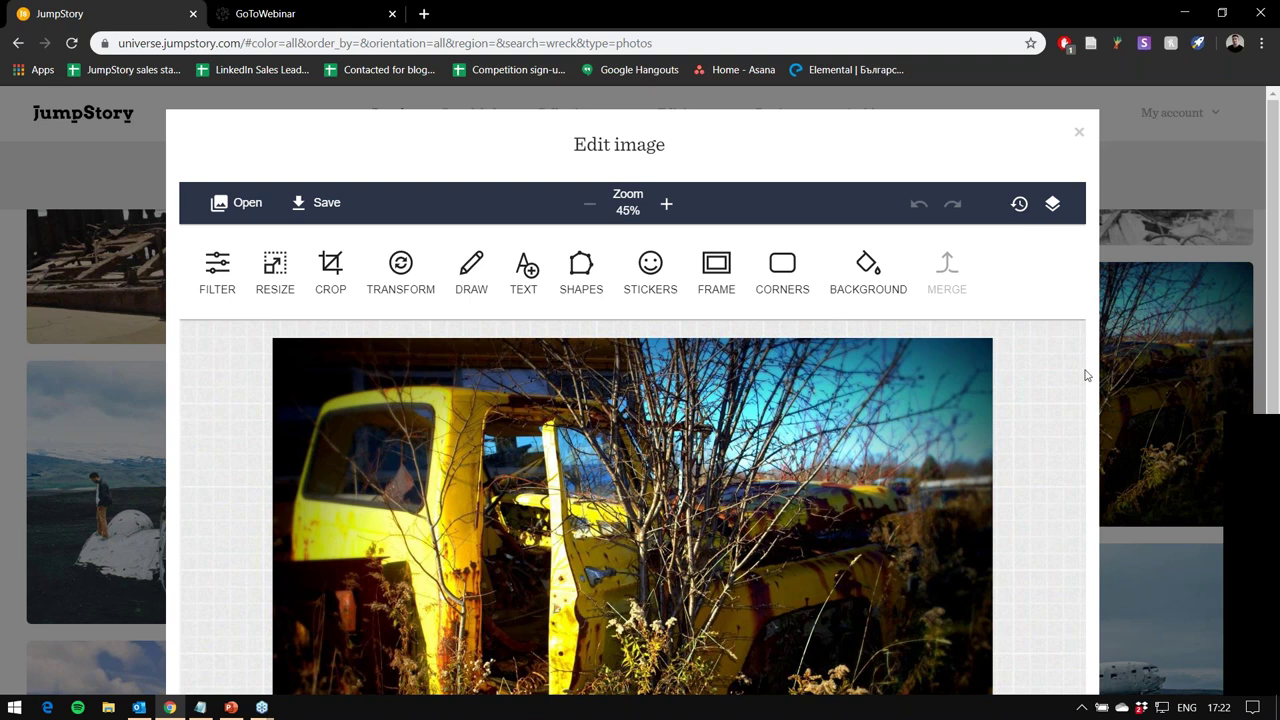
scroll(1088, 372, down, 1)
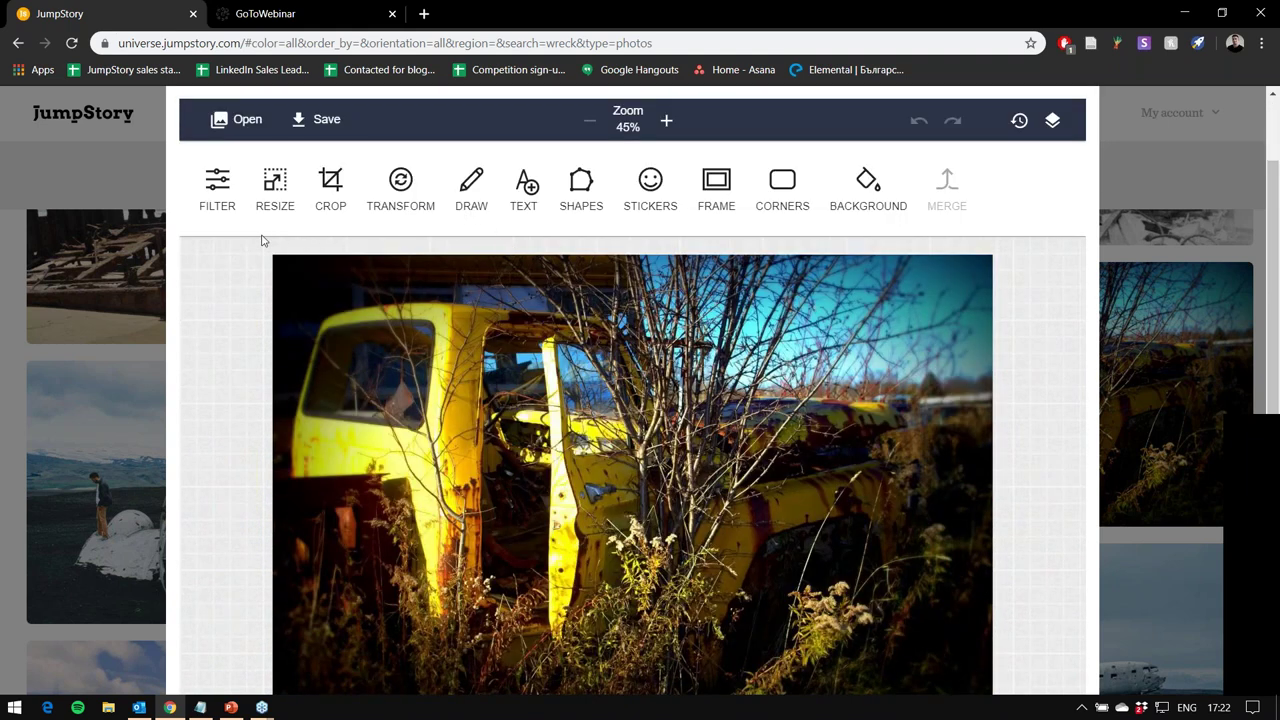
click(219, 203)
click(644, 190)
click(645, 188)
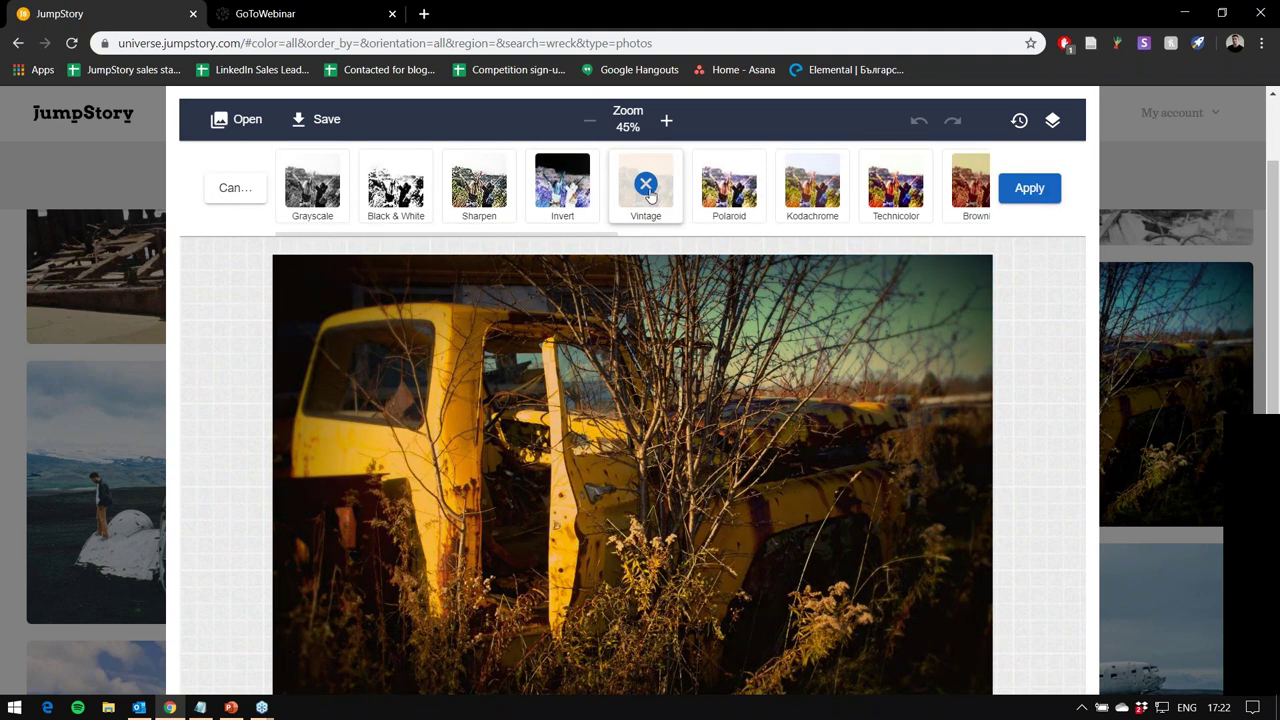
click(645, 188)
click(225, 195)
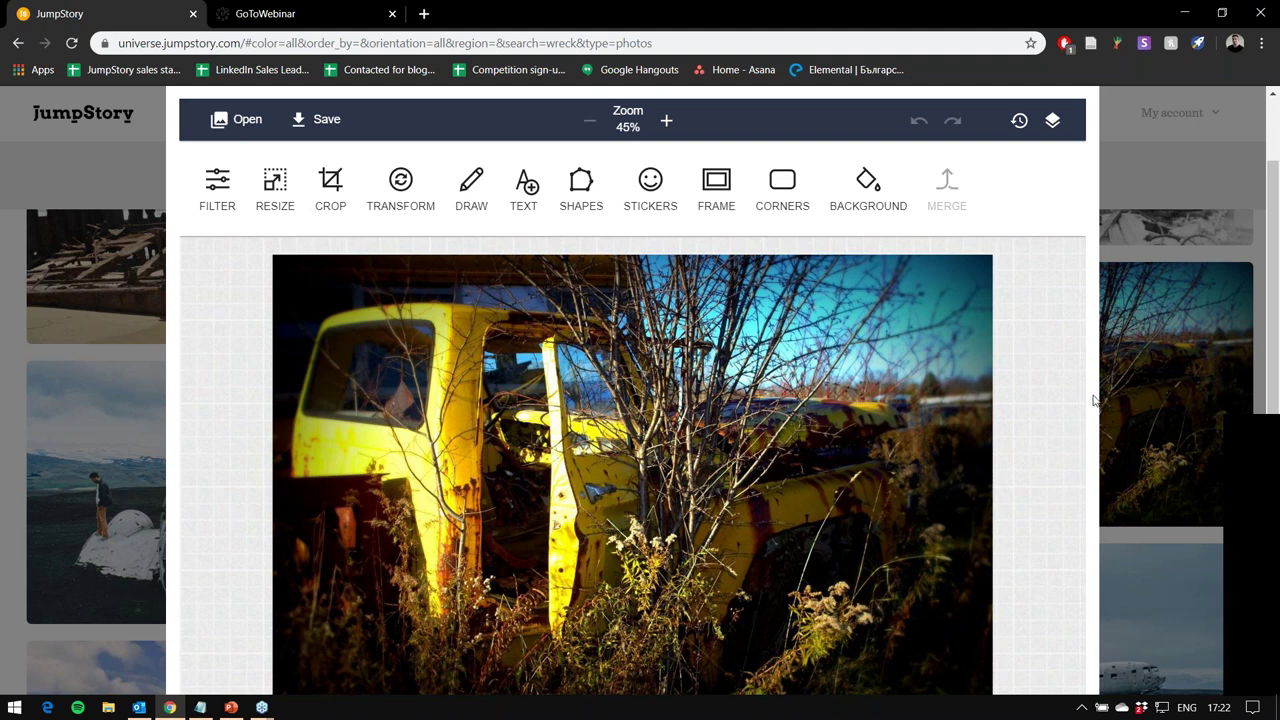
- Close the image editor, return to the top of the wreck results, then go home via the logo
click(1175, 178)
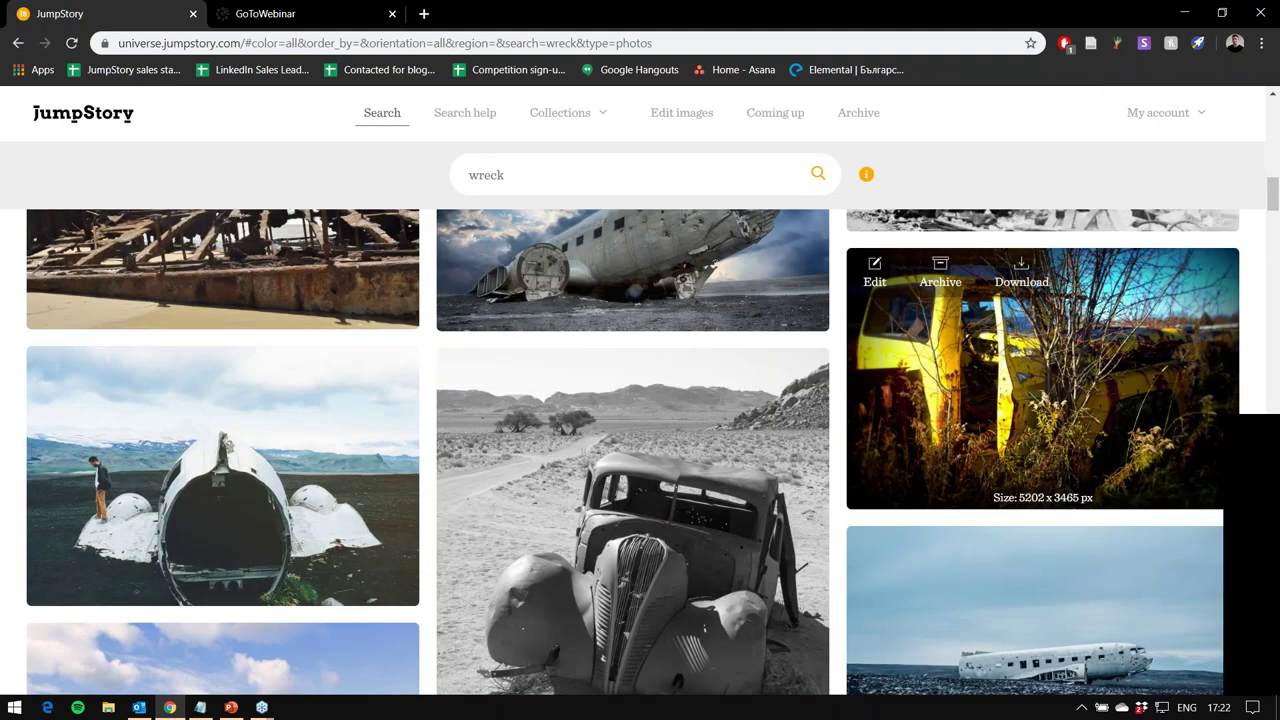
scroll(3, 560, up, 5)
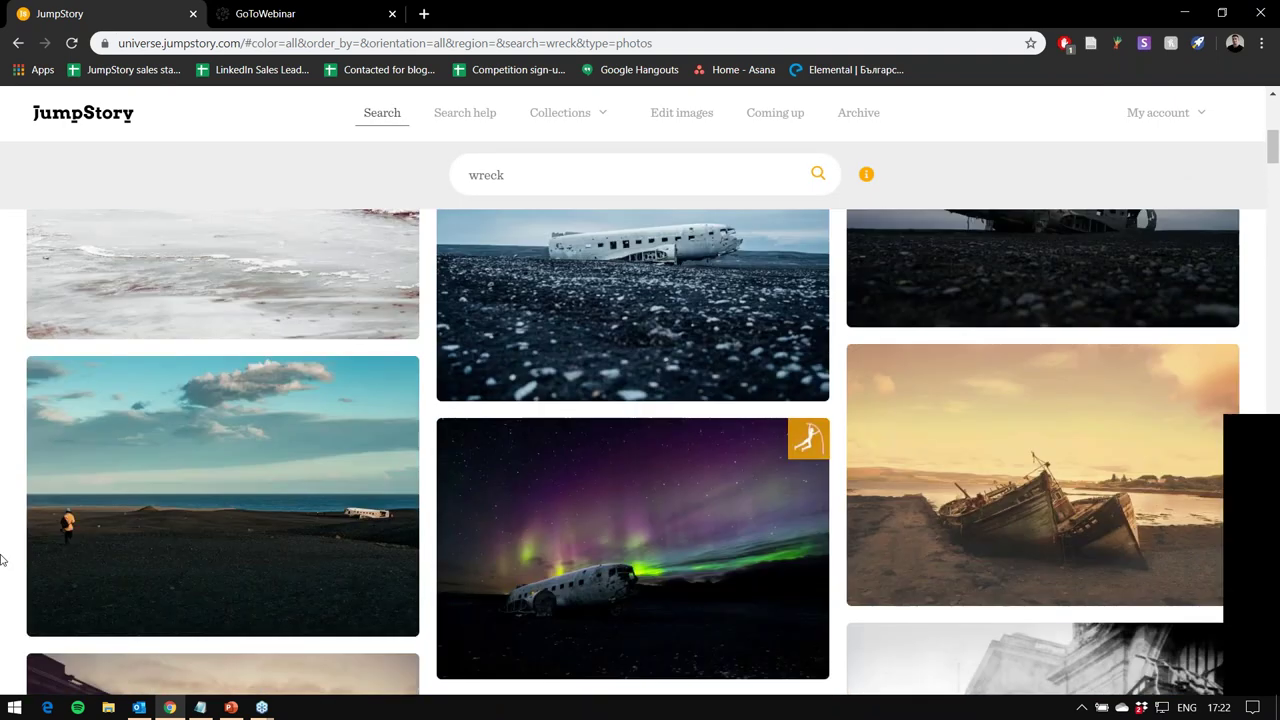
scroll(3, 560, up, 3)
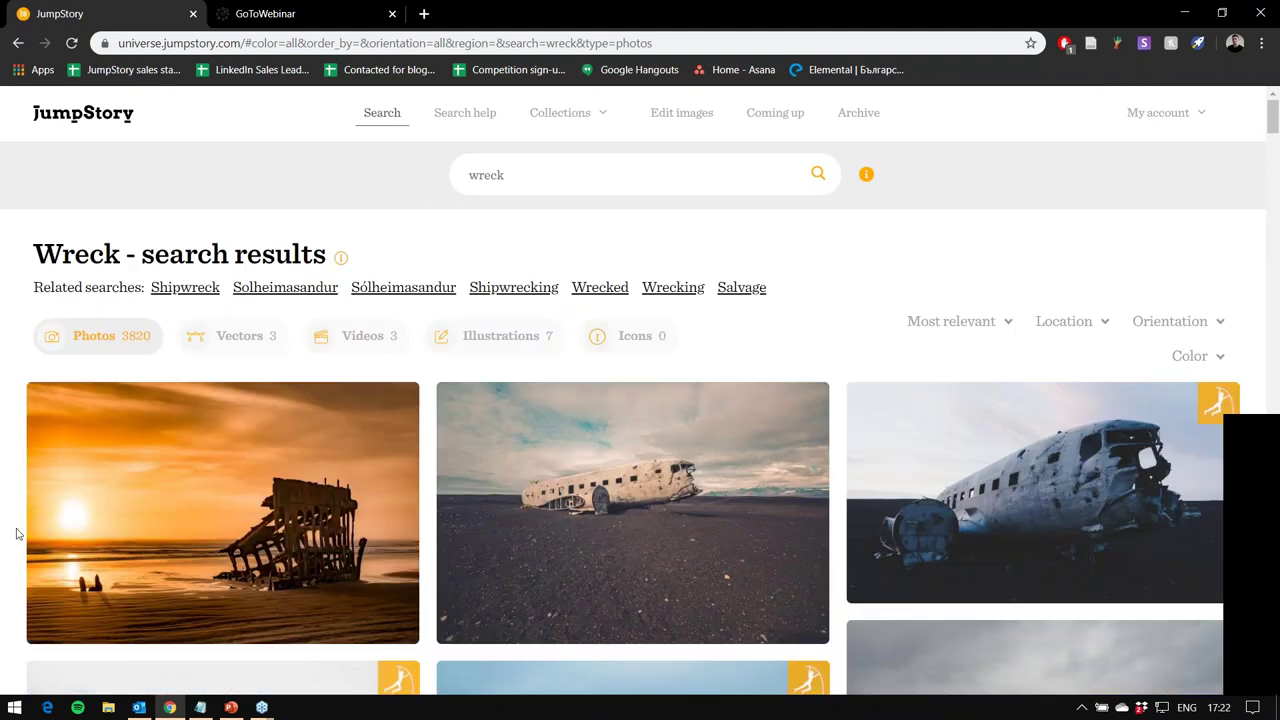
click(69, 128)
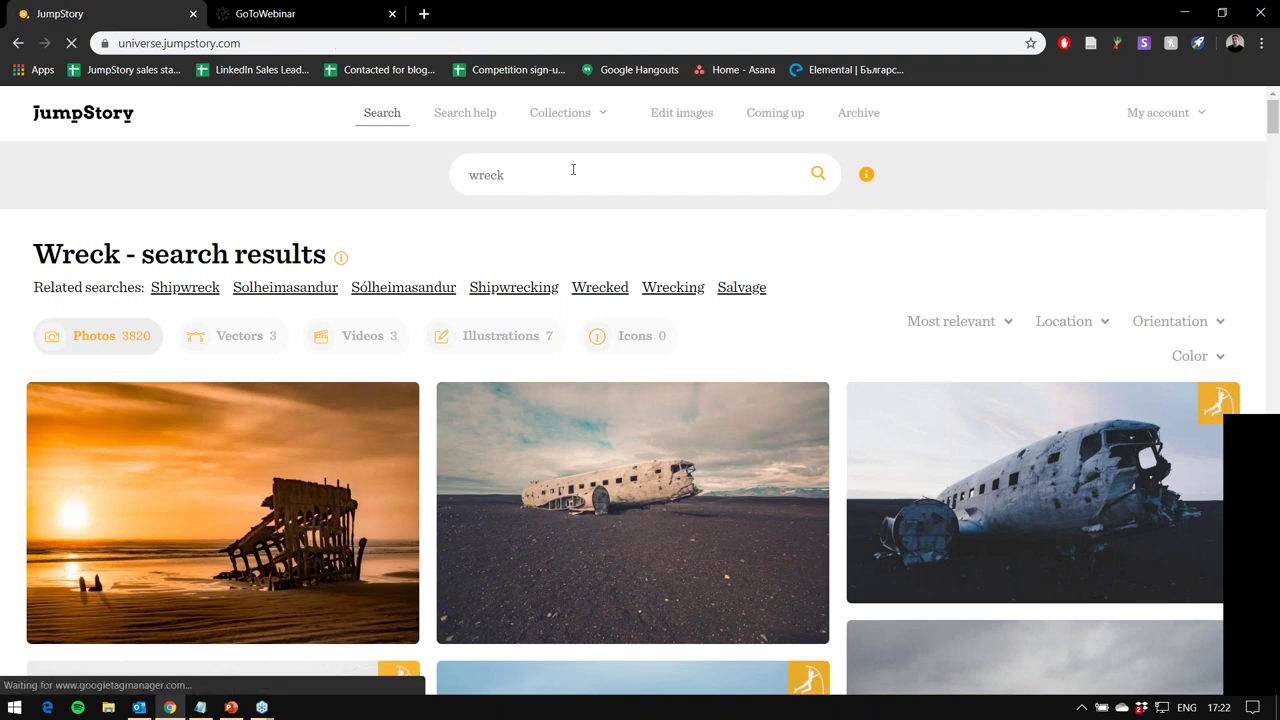